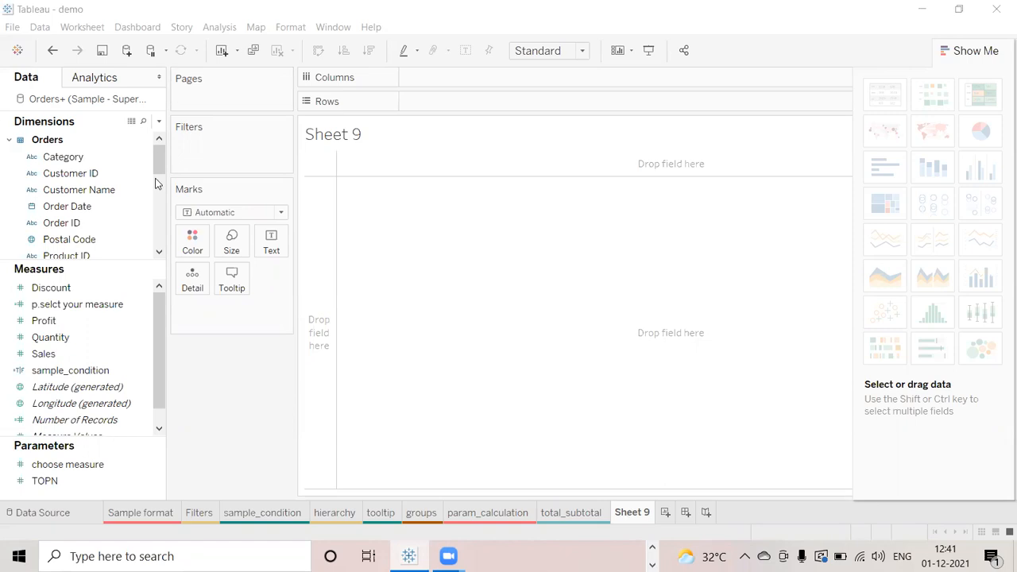
- Plot the Country field from the Country hierarchy as a symbol map and set its mark type to Map
{"action": "left_click_drag", "start_coordinate": [111, 262], "coordinate": [109, 392]}
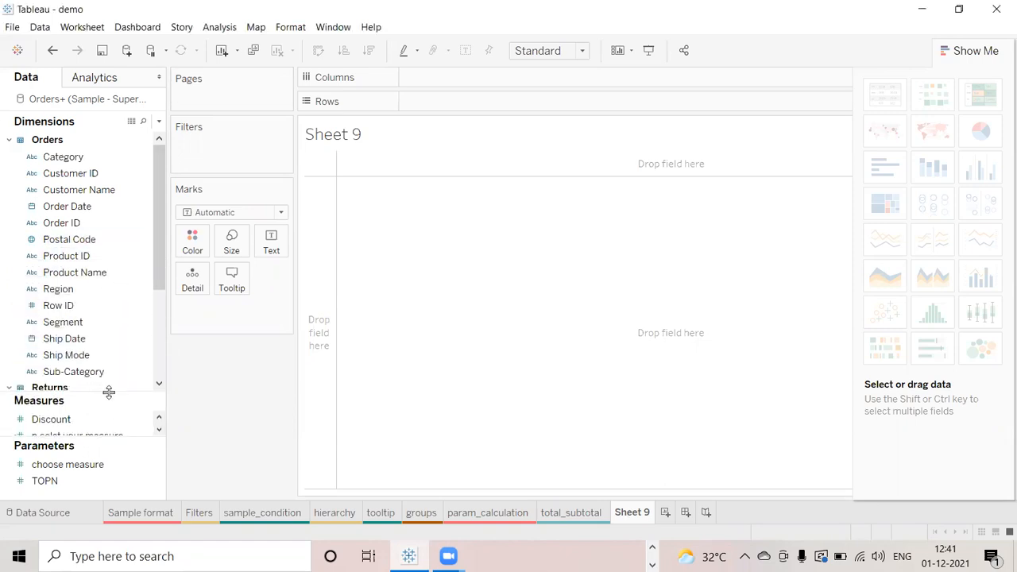
{"action": "left_click_drag", "start_coordinate": [156, 263], "coordinate": [157, 356]}
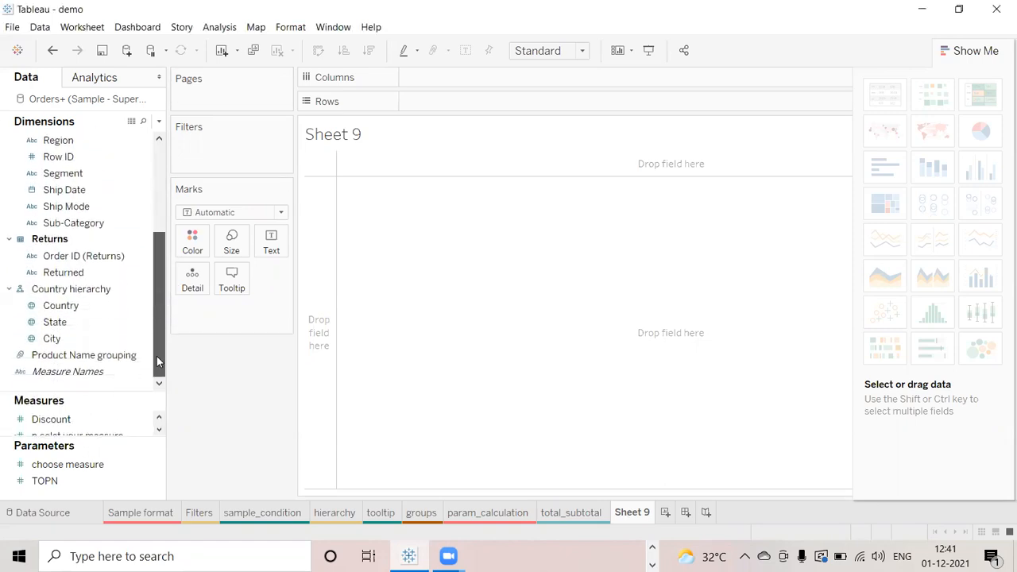
{"action": "left_click", "coordinate": [79, 307]}
{"action": "left_click_drag", "start_coordinate": [79, 311], "coordinate": [442, 103]}
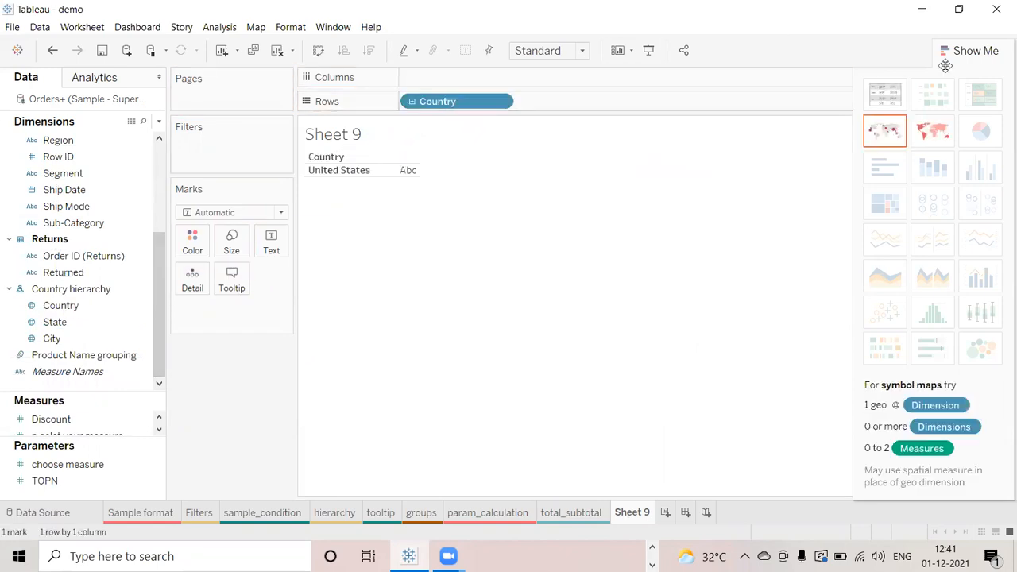
{"action": "left_click", "coordinate": [884, 131]}
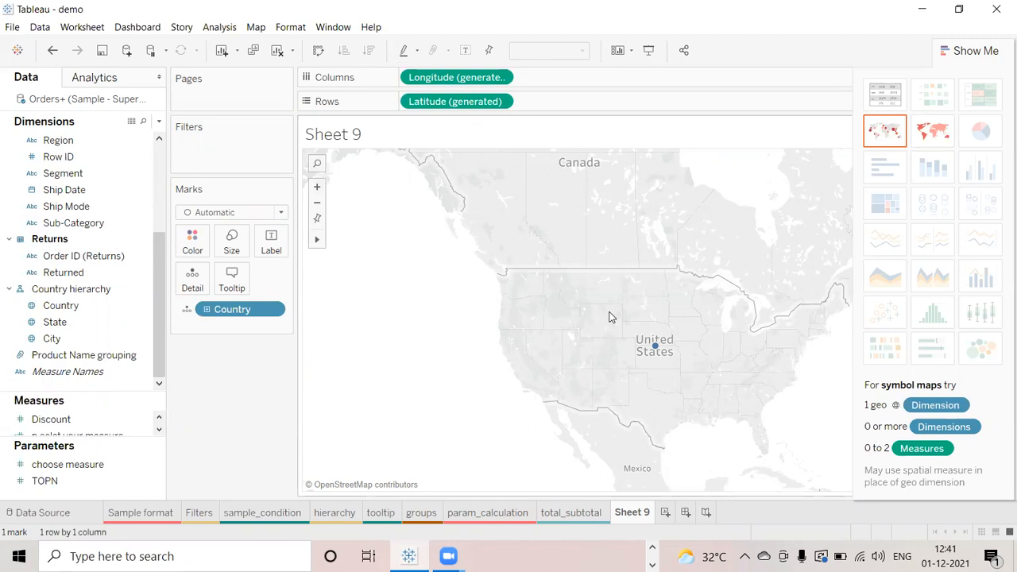
{"action": "left_click", "coordinate": [225, 212]}
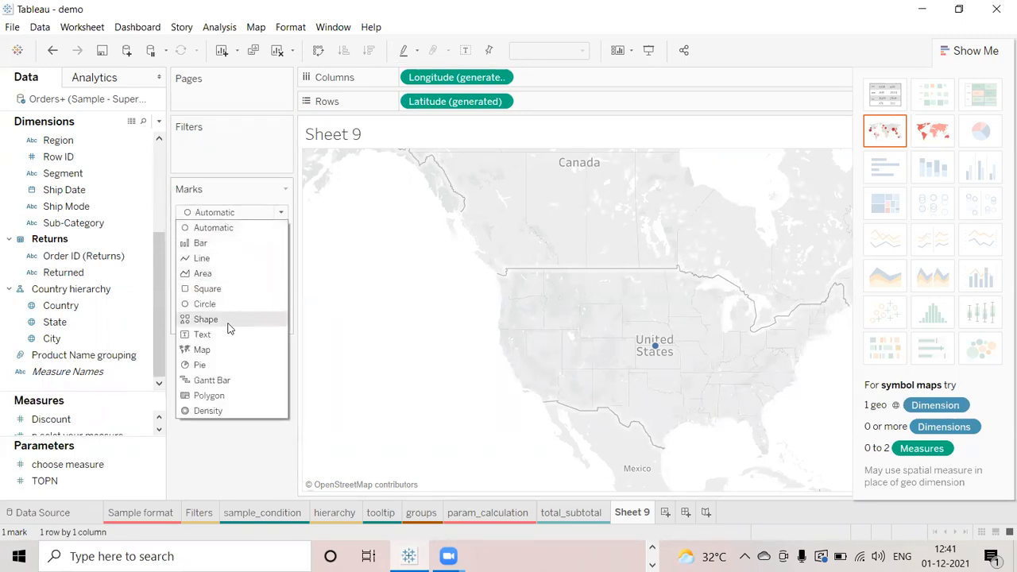
{"action": "left_click", "coordinate": [220, 351]}
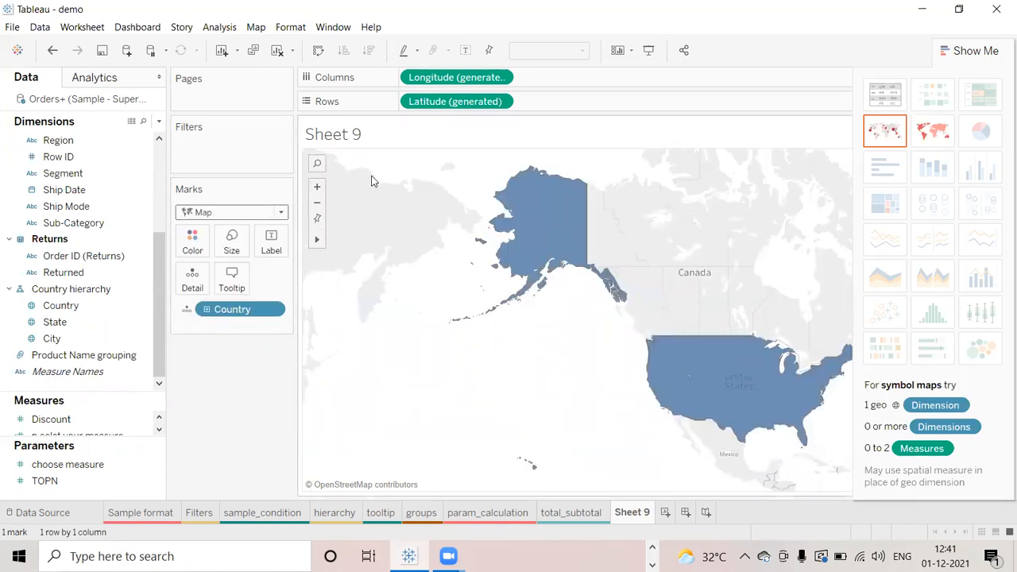
- Color the map by Country and assign yellow to United States
{"action": "left_click", "coordinate": [67, 173]}
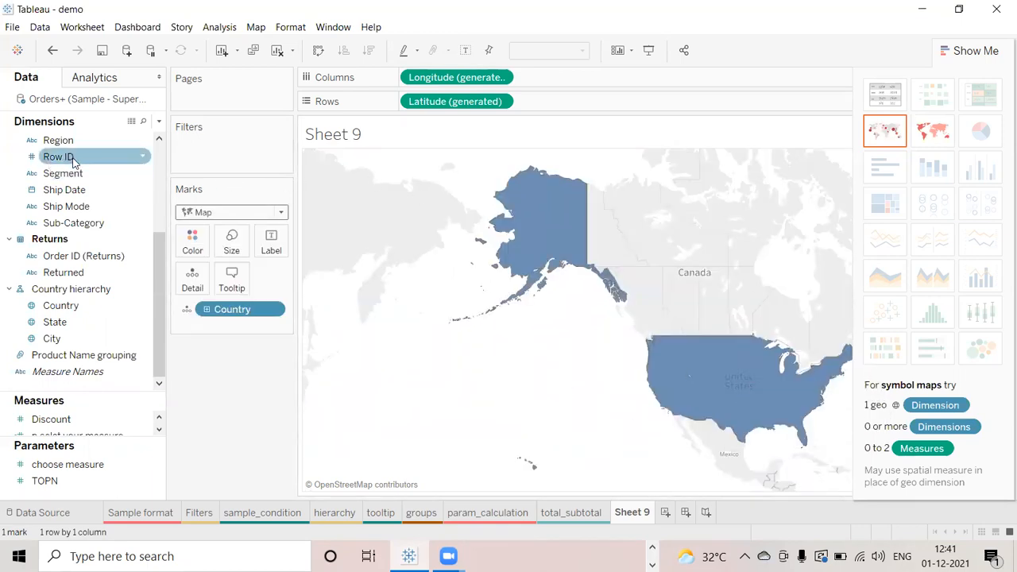
{"action": "left_click_drag", "start_coordinate": [95, 311], "coordinate": [194, 252]}
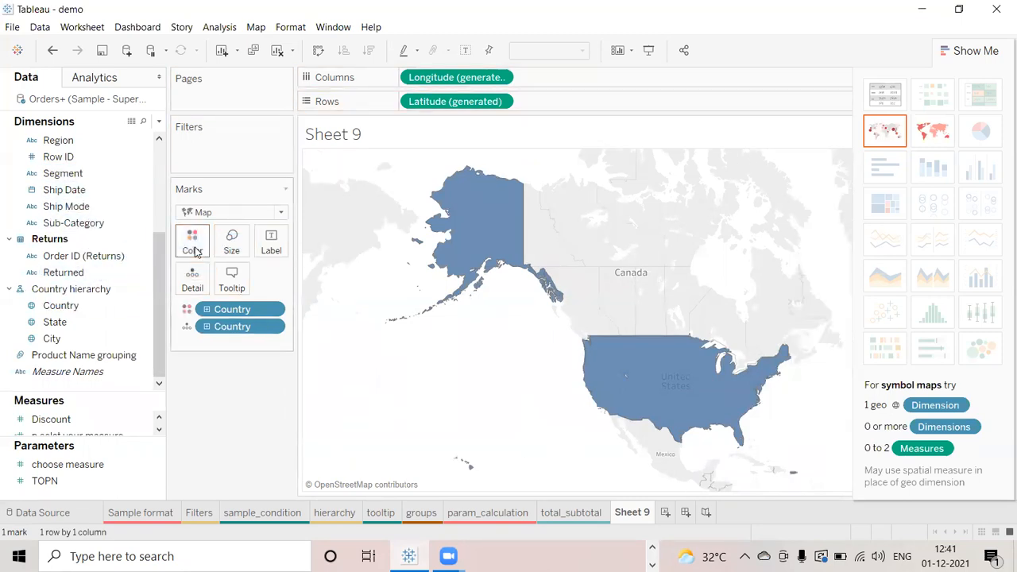
{"action": "left_click", "coordinate": [194, 244]}
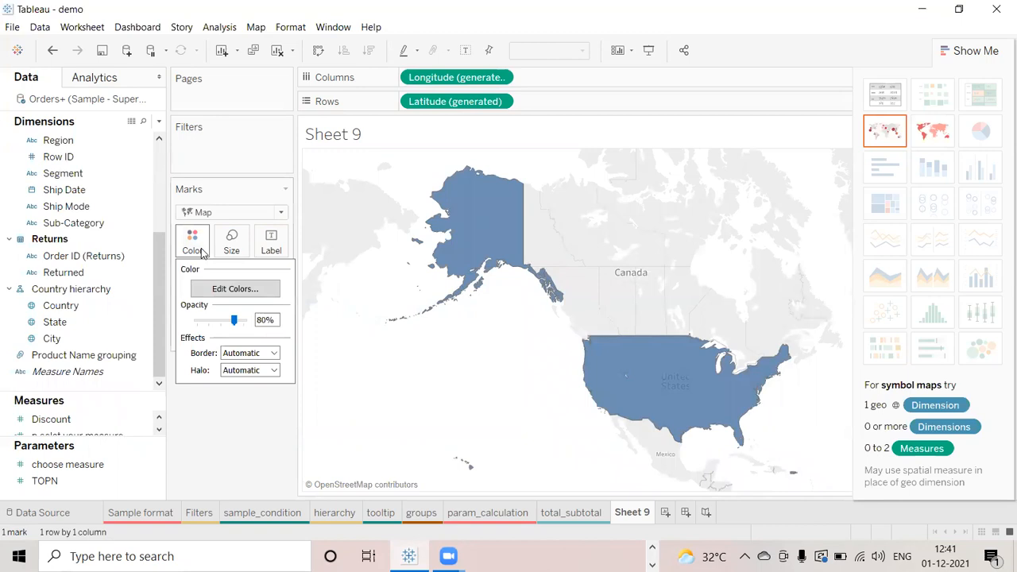
{"action": "left_click", "coordinate": [248, 290]}
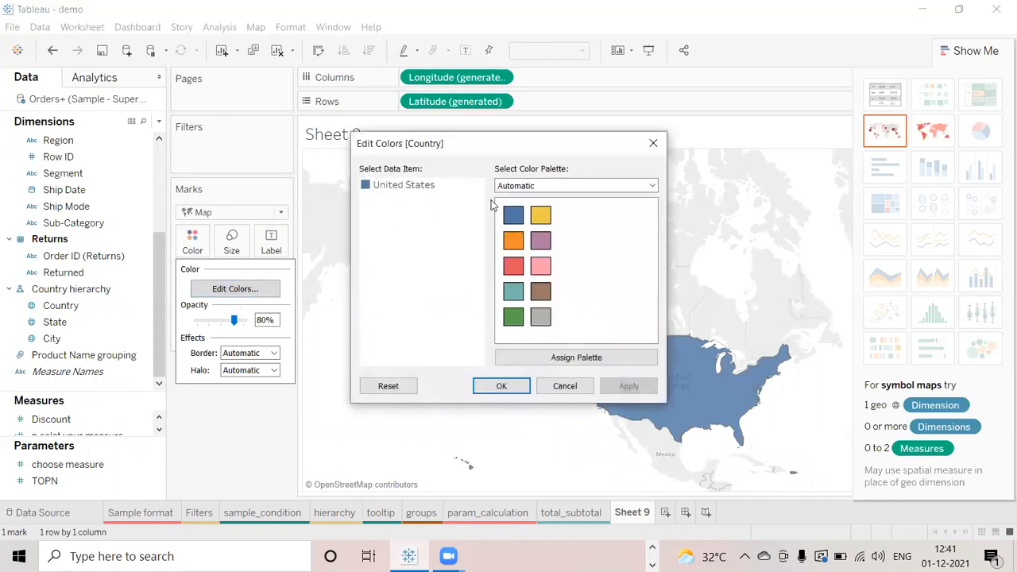
{"action": "left_click", "coordinate": [410, 192]}
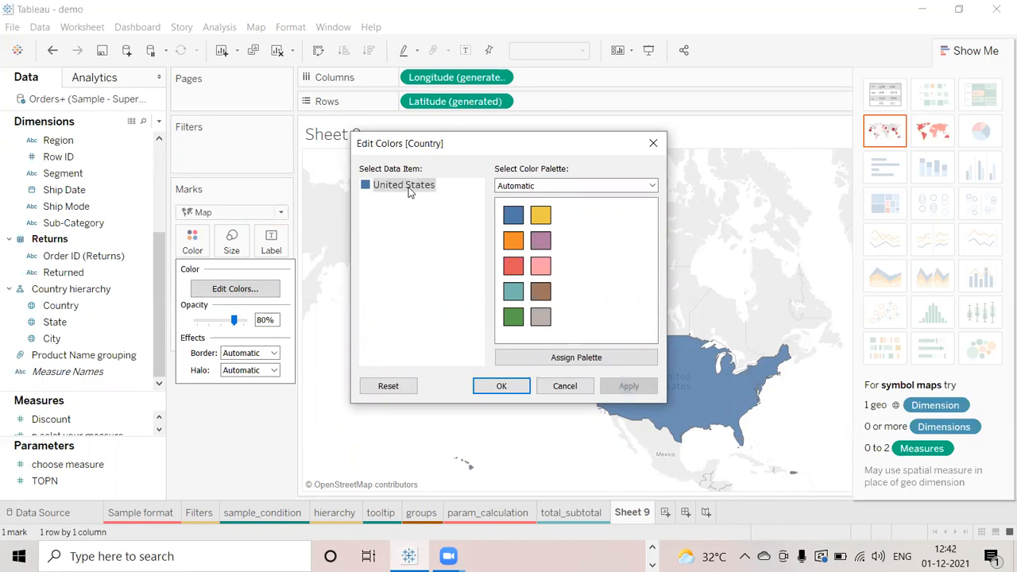
{"action": "left_click", "coordinate": [544, 218]}
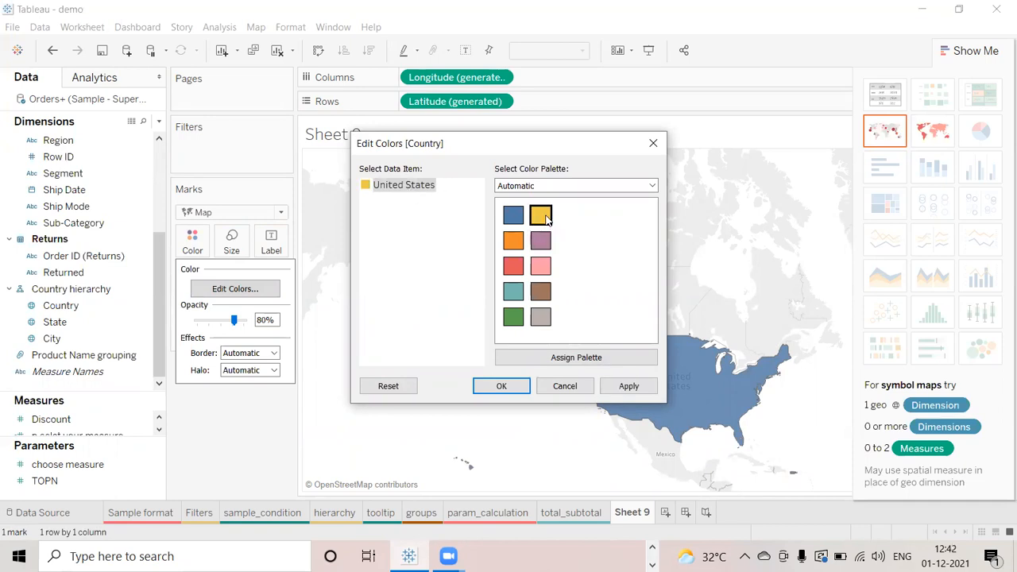
{"action": "left_click", "coordinate": [508, 389]}
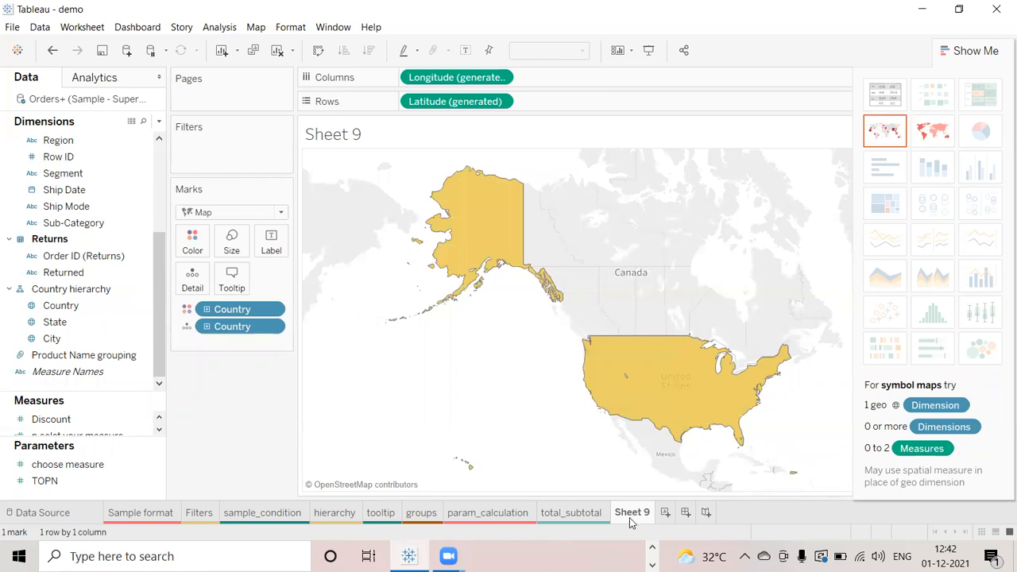
- Add a new worksheet and rename Sheet 9 as country
{"action": "mouse_move", "coordinate": [632, 521]}
{"action": "left_click", "coordinate": [666, 512]}
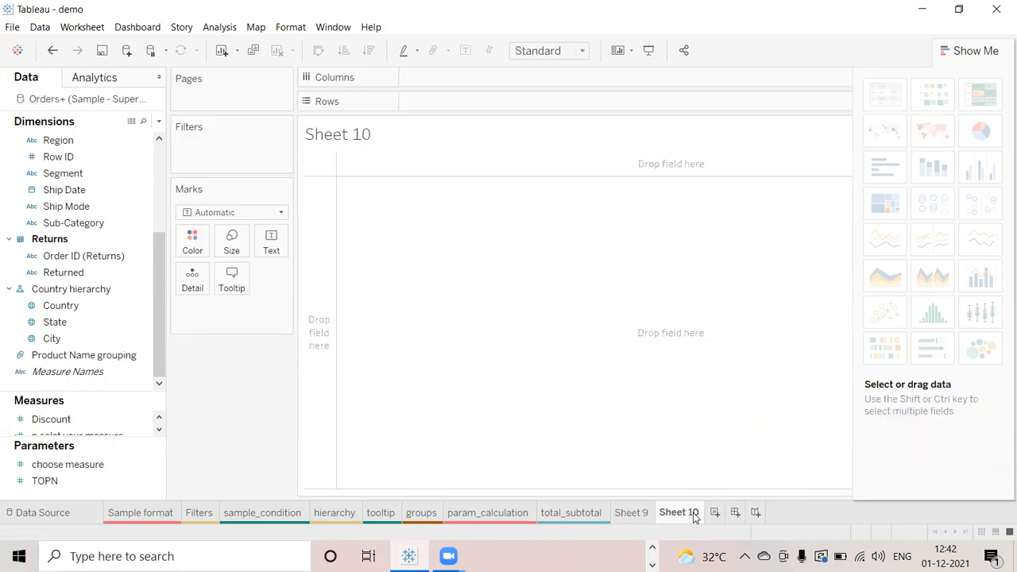
{"action": "double_click", "coordinate": [646, 514]}
{"action": "type", "text": "country"}
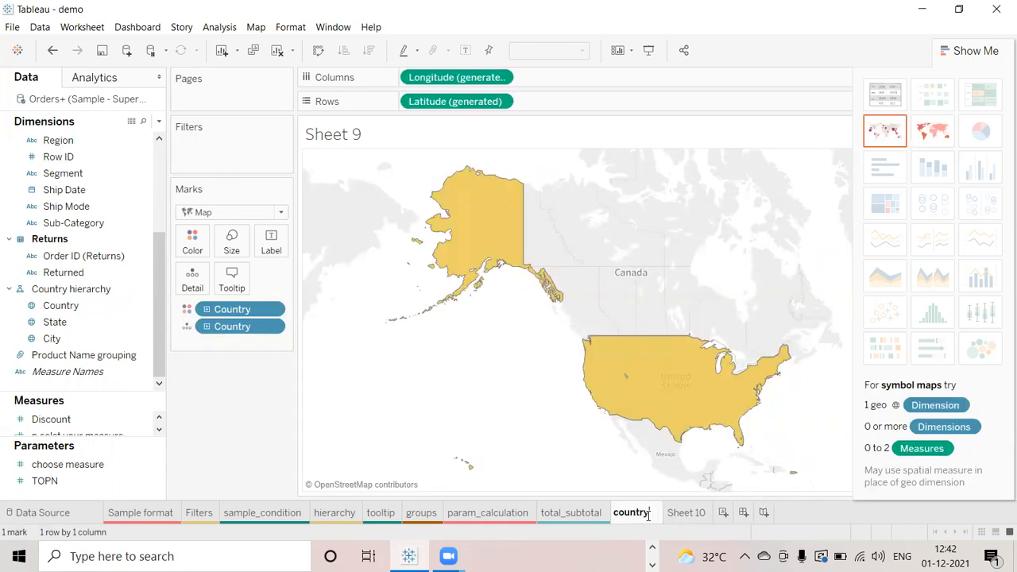
- Rename the empty Sheet 10 as states
{"action": "double_click", "coordinate": [688, 513]}
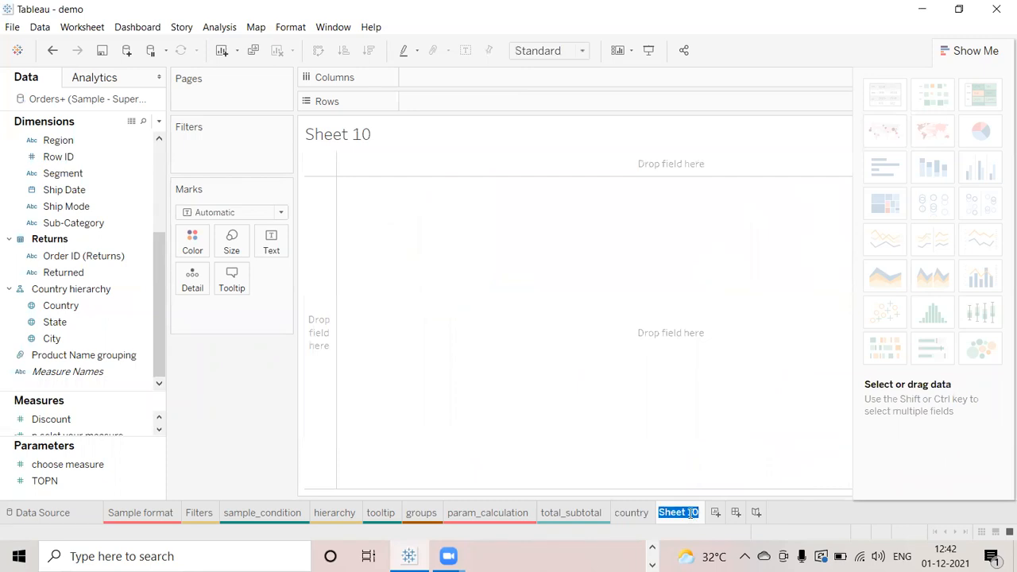
{"action": "type", "text": "states"}
{"action": "key", "text": "Return"}
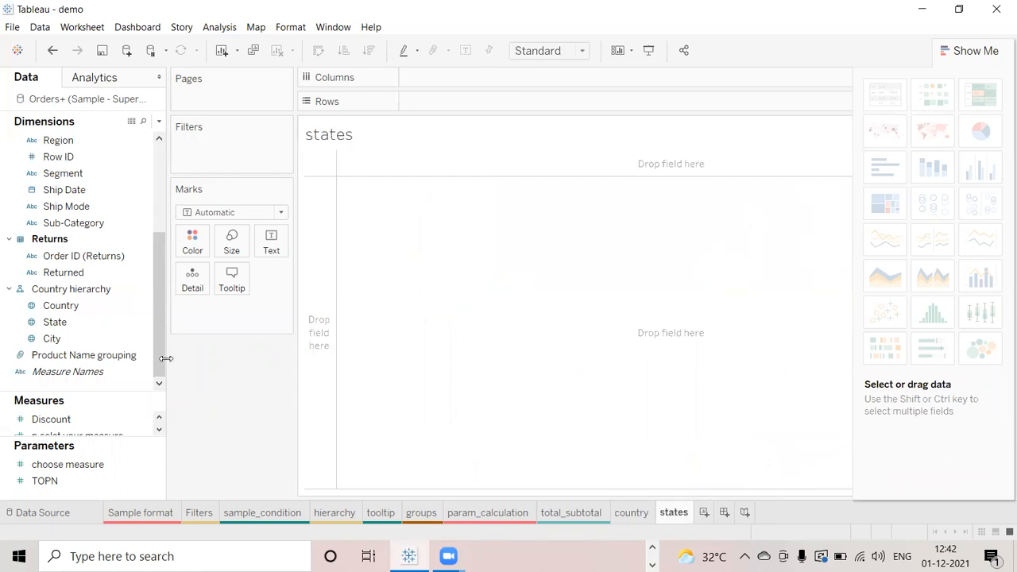
- Build a map of the State field with the Map mark type and color it by State
{"action": "left_click_drag", "start_coordinate": [69, 322], "coordinate": [428, 106]}
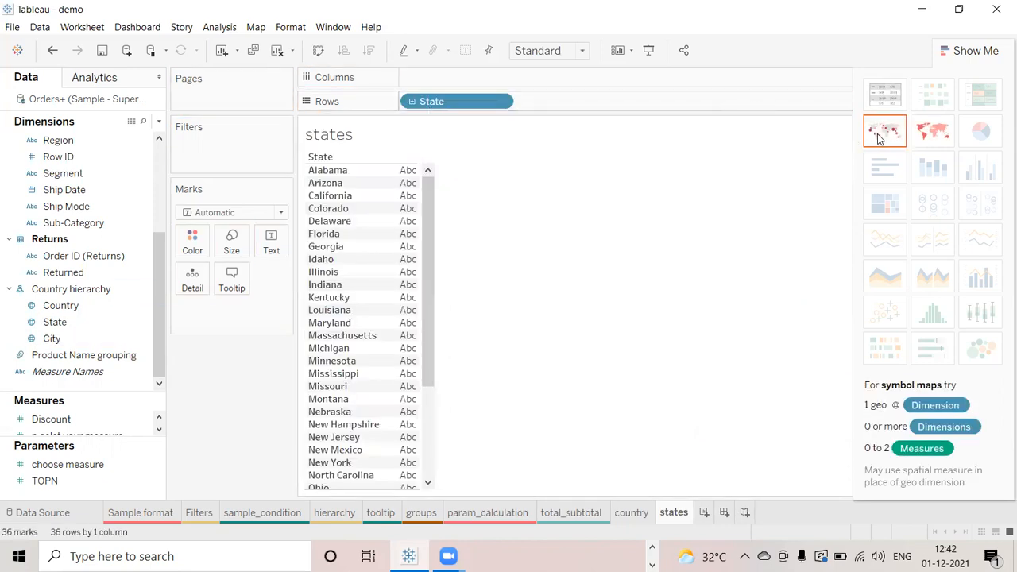
{"action": "left_click", "coordinate": [877, 134]}
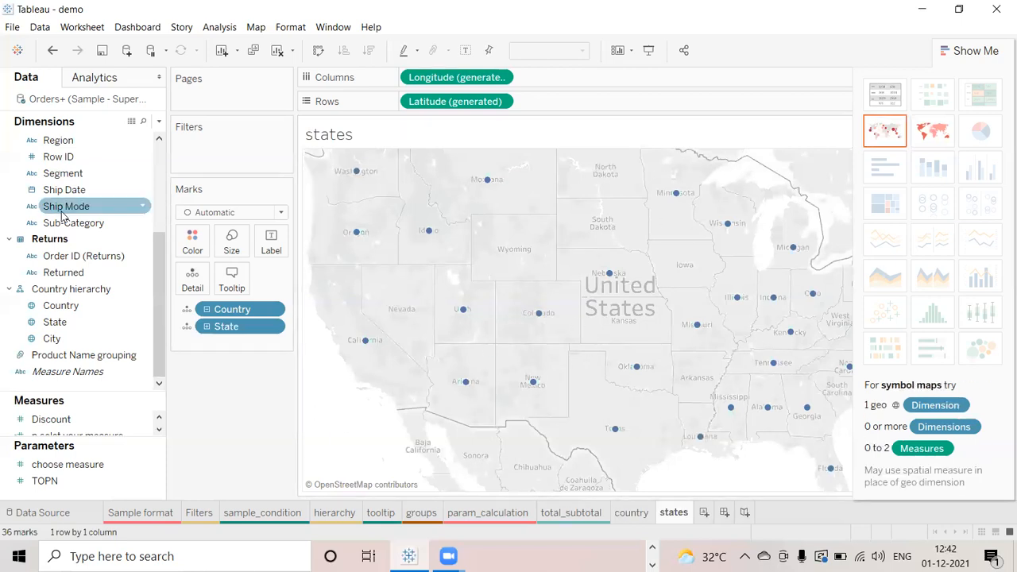
{"action": "left_click", "coordinate": [214, 212]}
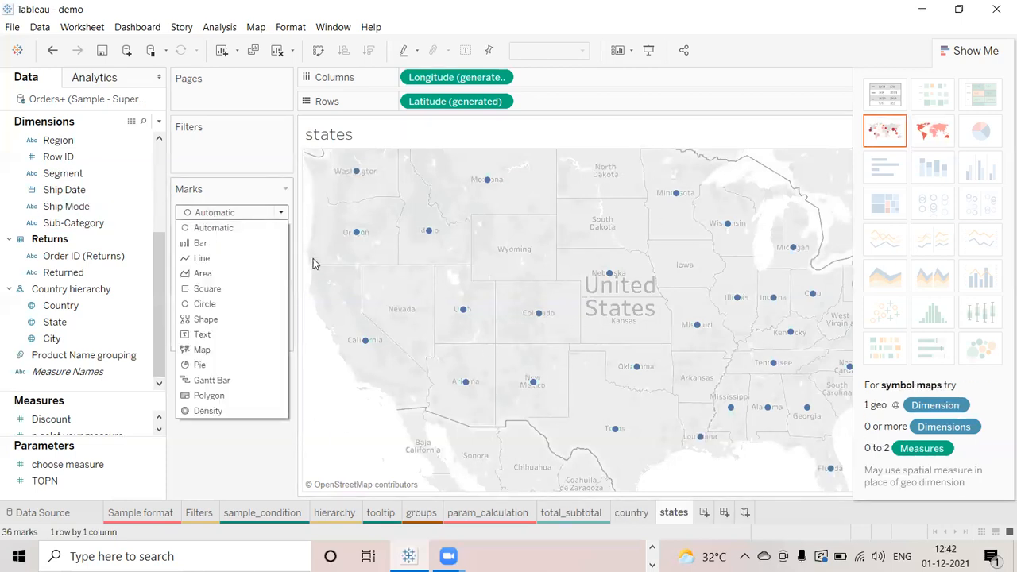
{"action": "left_click", "coordinate": [202, 349]}
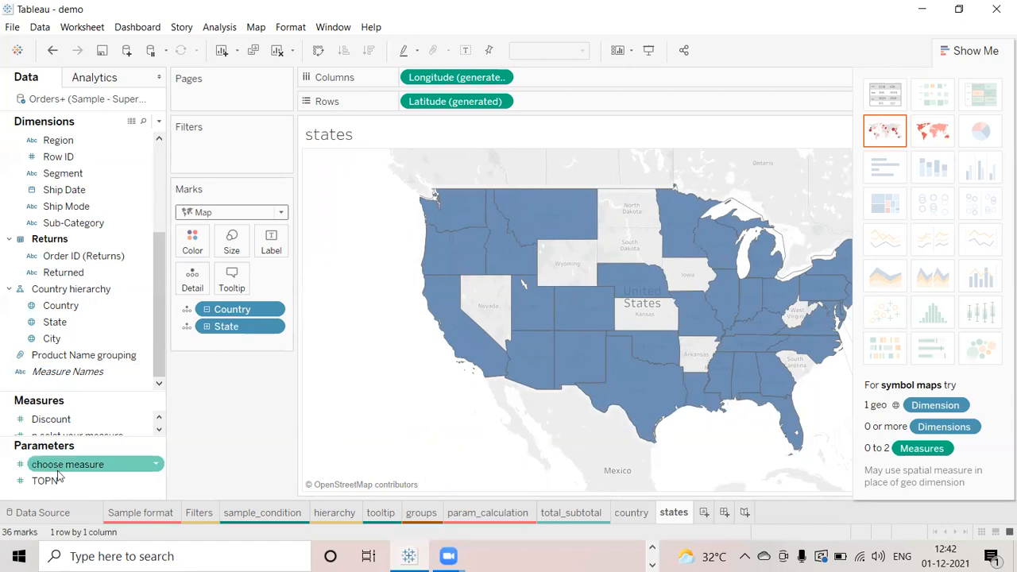
{"action": "left_click_drag", "start_coordinate": [84, 323], "coordinate": [195, 251]}
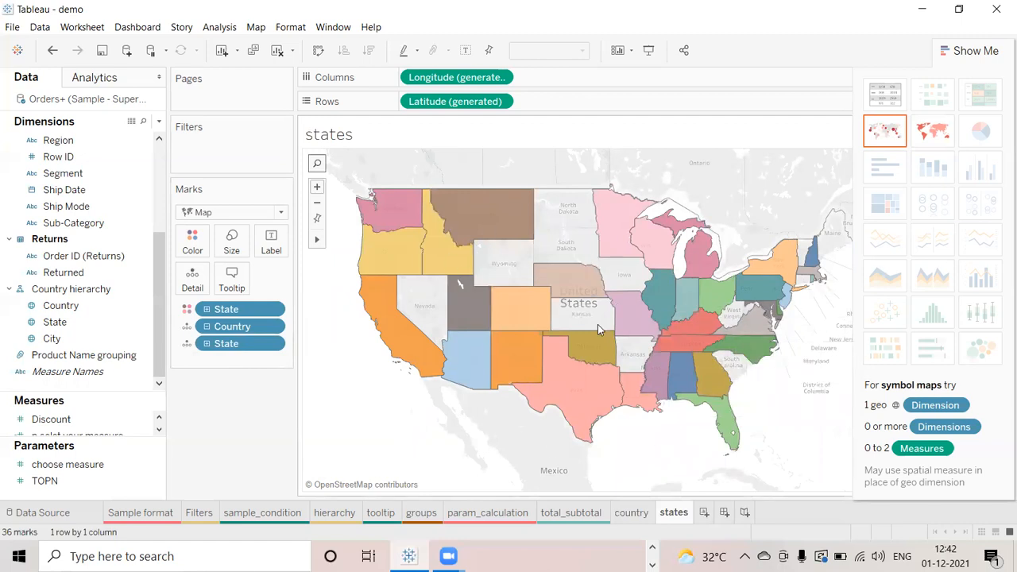
- Add a new worksheet and name it city
{"action": "left_click", "coordinate": [703, 513]}
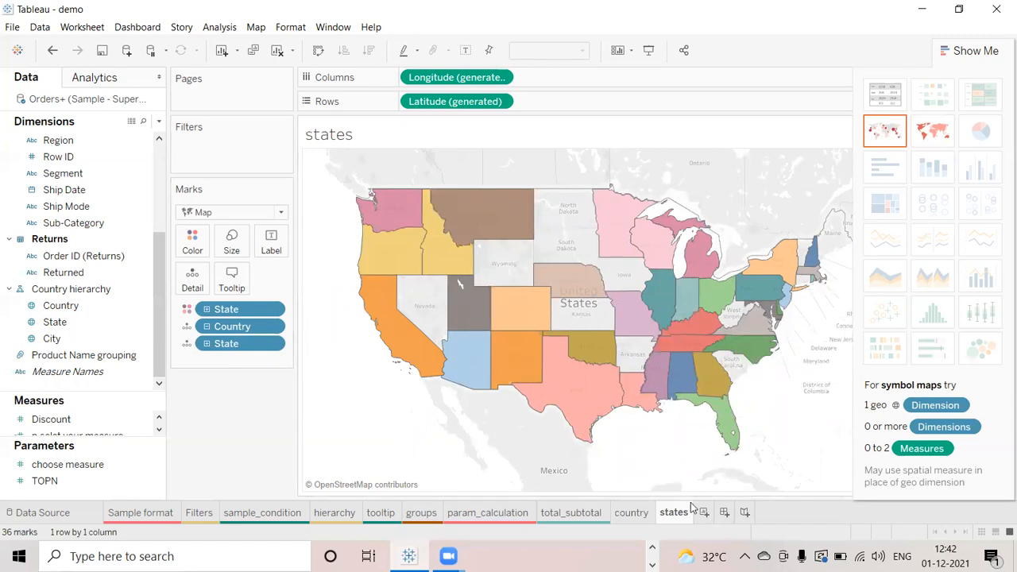
{"action": "double_click", "coordinate": [699, 514]}
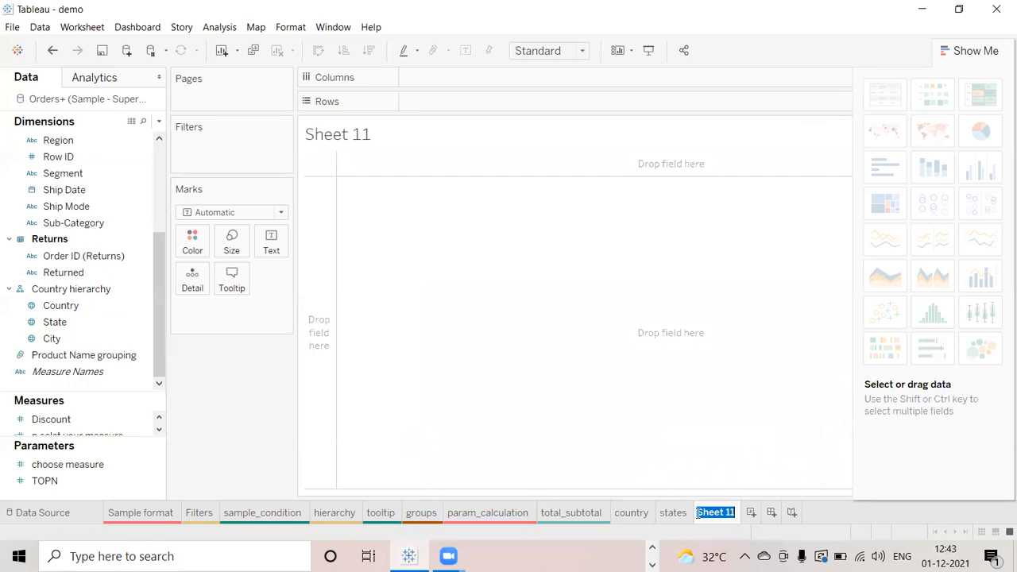
{"action": "key", "text": "BackSpace"}
{"action": "key", "text": "Return"}
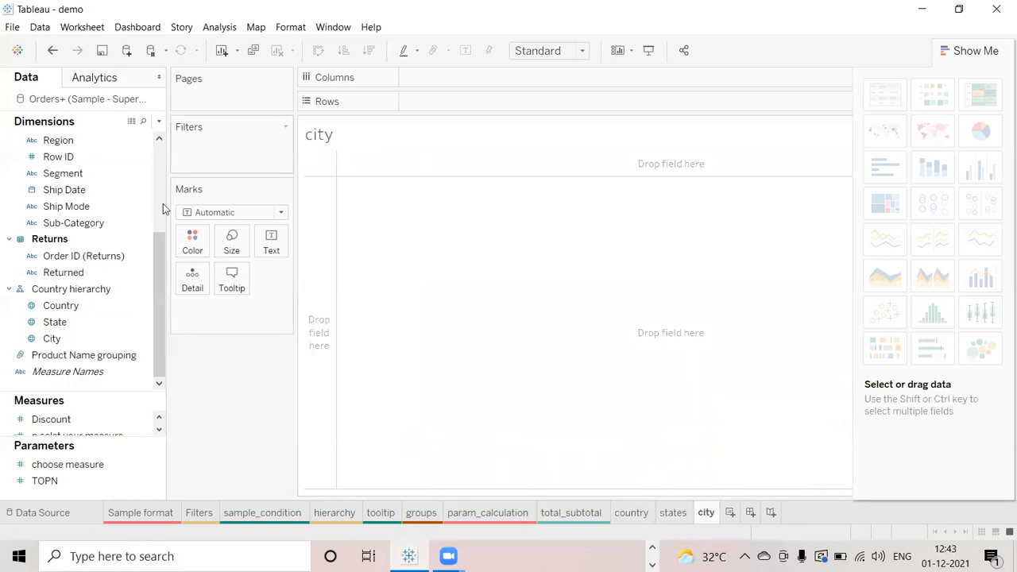
- Plot the City field as a symbol map on the city sheet
{"action": "left_click_drag", "start_coordinate": [75, 338], "coordinate": [449, 99]}
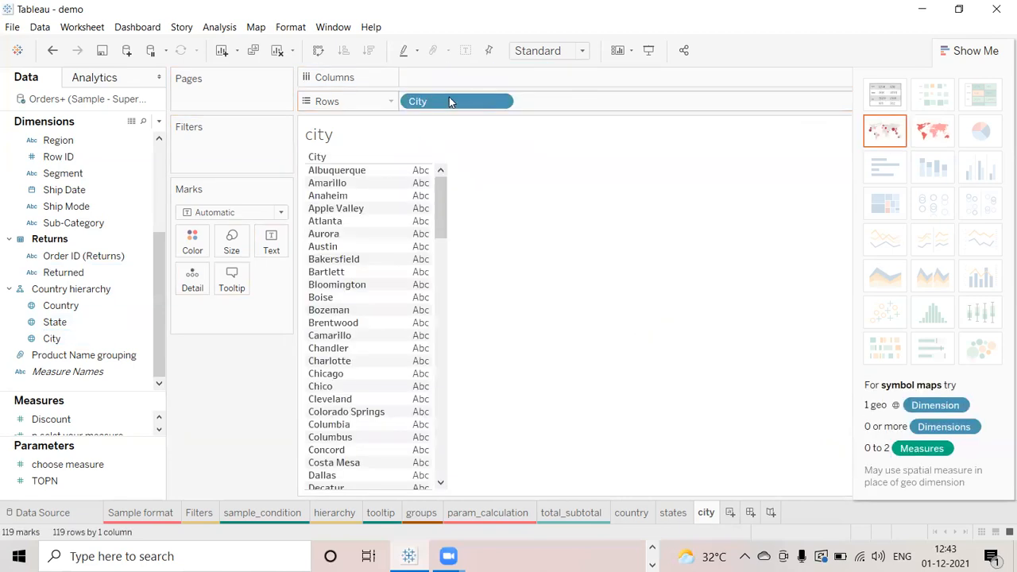
{"action": "left_click", "coordinate": [886, 134]}
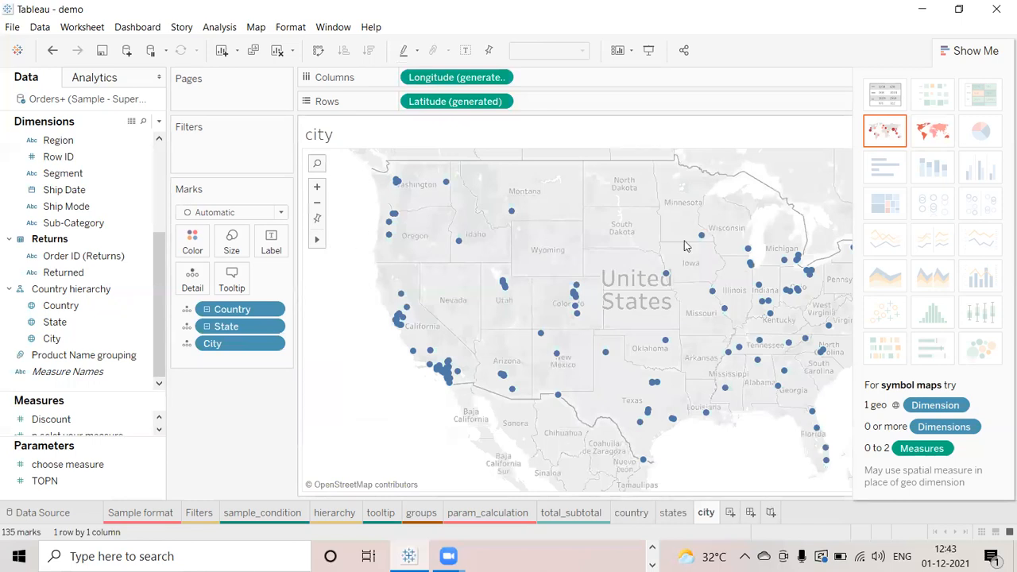
{"action": "mouse_move", "coordinate": [585, 293]}
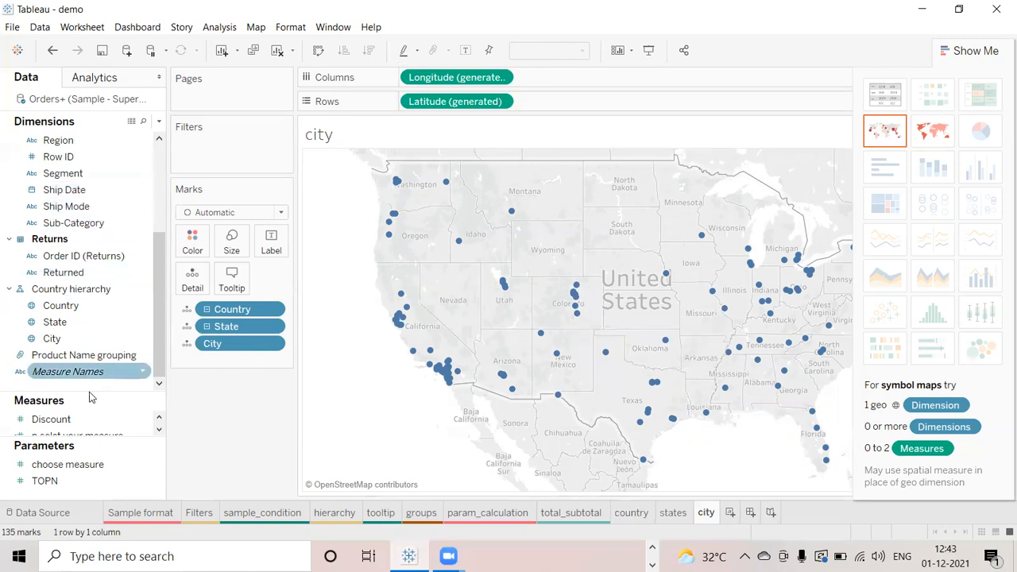
- Enlarge the measures list and label the city marks with the Sales measure
{"action": "left_click_drag", "start_coordinate": [104, 437], "coordinate": [111, 496]}
{"action": "mouse_move", "coordinate": [159, 321]}
{"action": "left_mouse_down"}
{"action": "mouse_move", "coordinate": [159, 227]}
{"action": "mouse_move", "coordinate": [159, 312]}
{"action": "left_mouse_up"}
{"action": "left_click_drag", "start_coordinate": [116, 405], "coordinate": [124, 252]}
{"action": "left_click", "coordinate": [43, 348]}
{"action": "left_click_drag", "start_coordinate": [49, 350], "coordinate": [265, 248]}
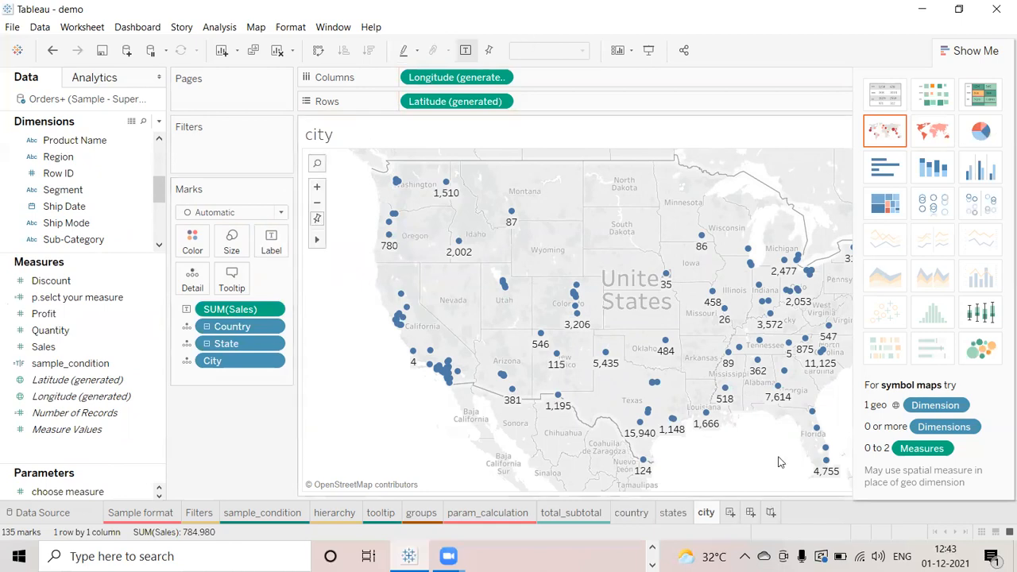
- Change the city mark type to Map and set the mark color to brown after trying red and light purple
{"action": "left_click", "coordinate": [242, 212]}
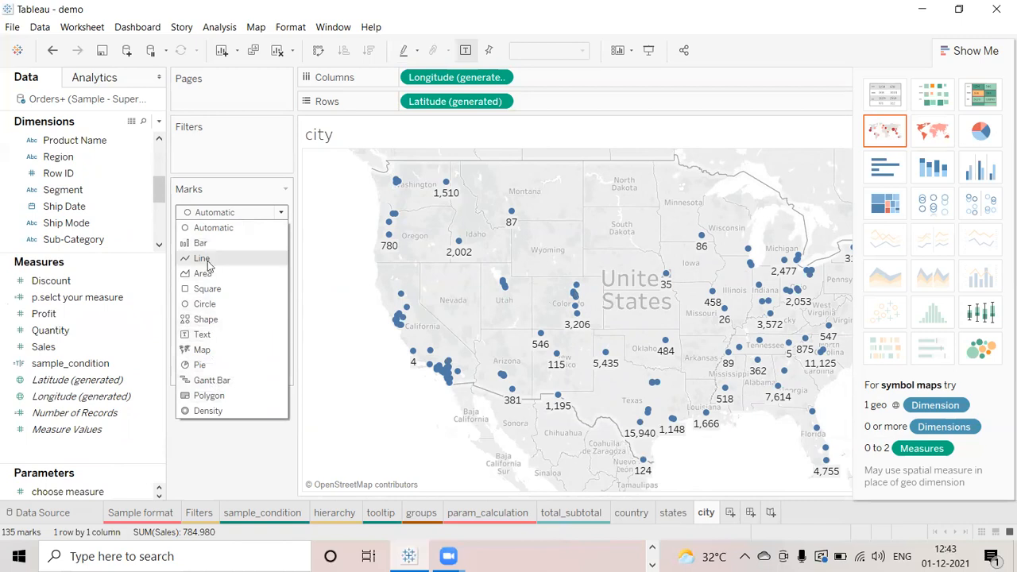
{"action": "left_click", "coordinate": [201, 351]}
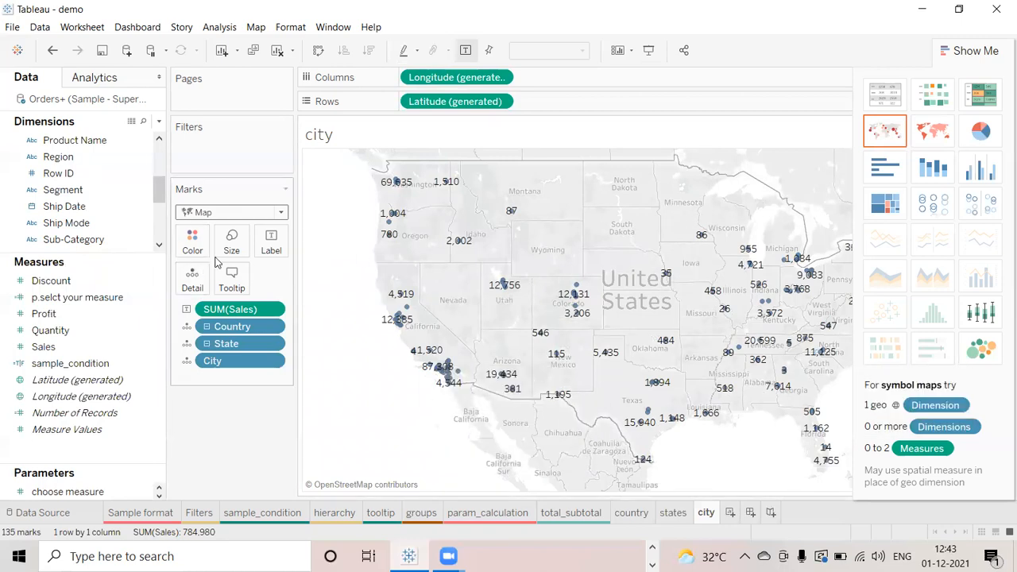
{"action": "left_click", "coordinate": [192, 242]}
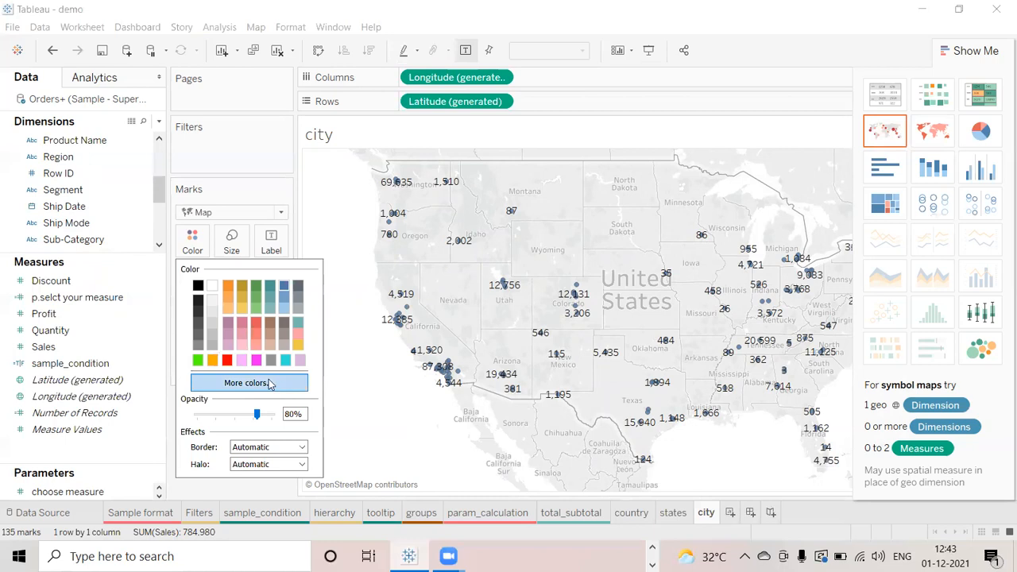
{"action": "left_click", "coordinate": [256, 324]}
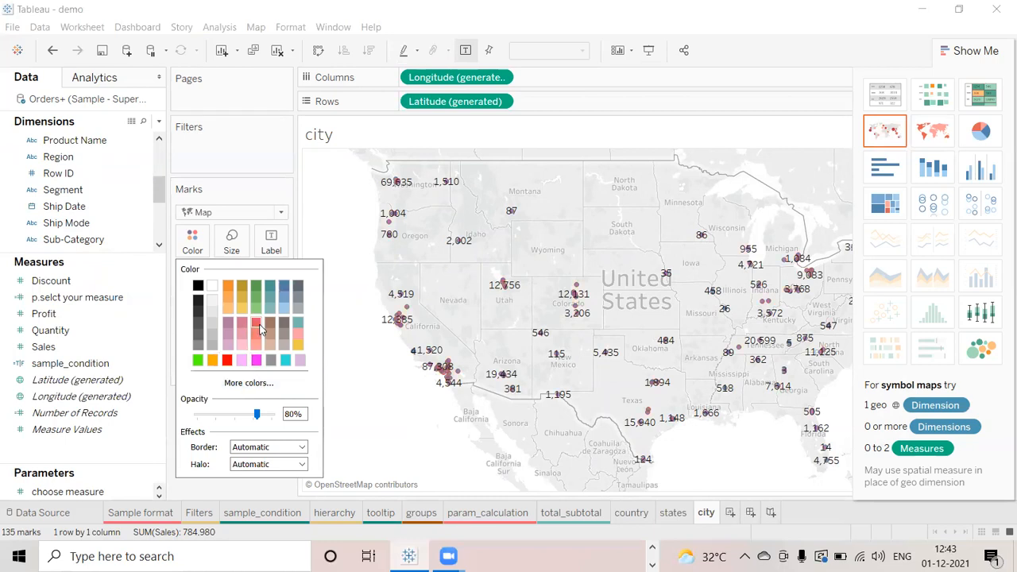
{"action": "left_click", "coordinate": [299, 360]}
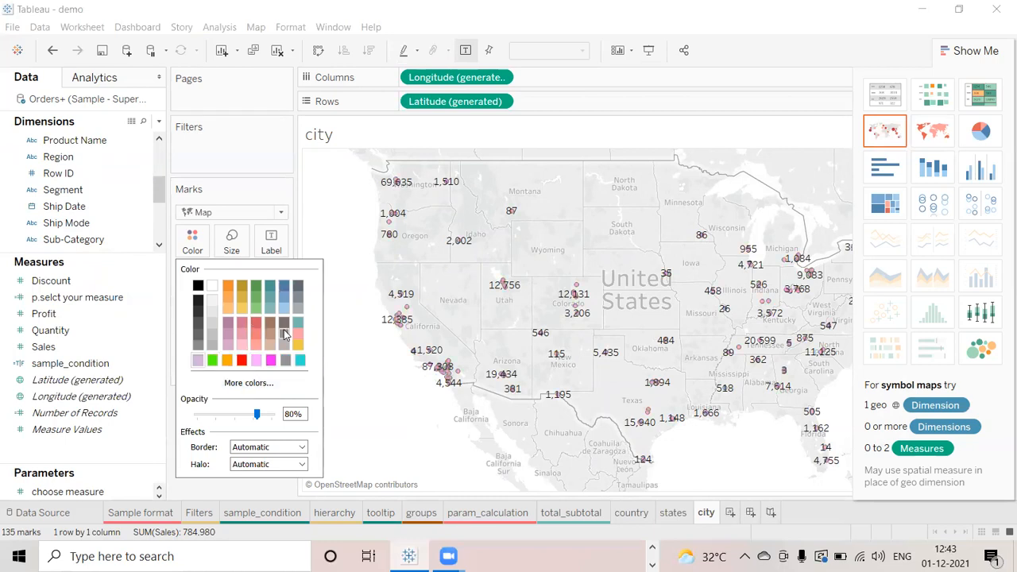
{"action": "left_click", "coordinate": [271, 324]}
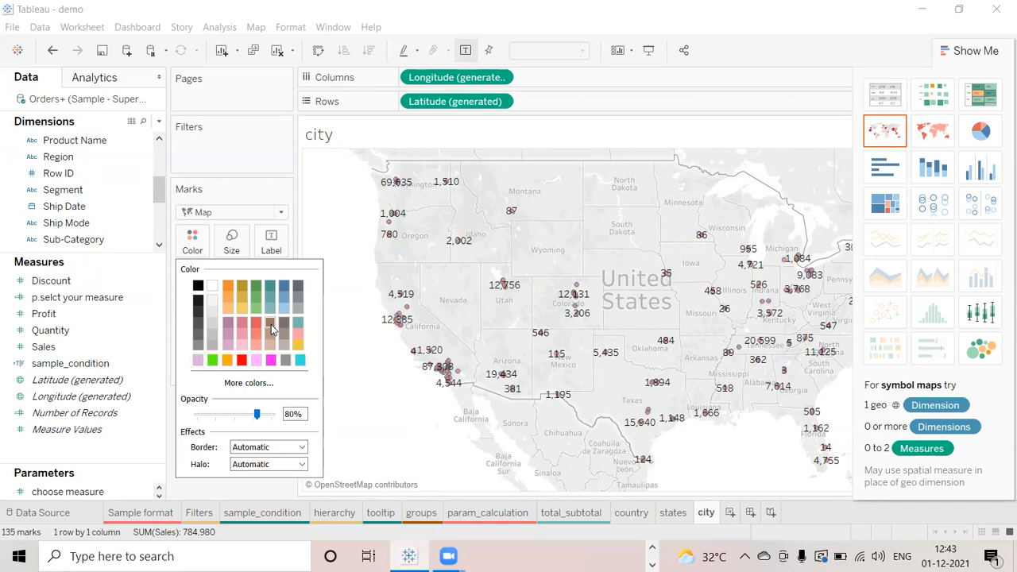
- Create a new dashboard and set its size to Automatic
{"action": "left_click", "coordinate": [382, 477]}
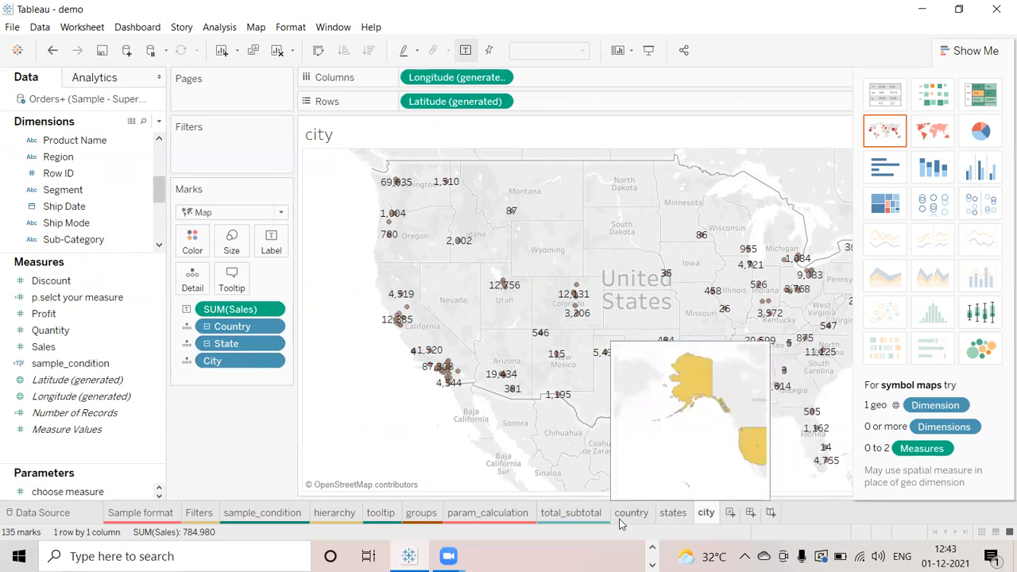
{"action": "mouse_move", "coordinate": [624, 504]}
{"action": "mouse_move", "coordinate": [699, 511]}
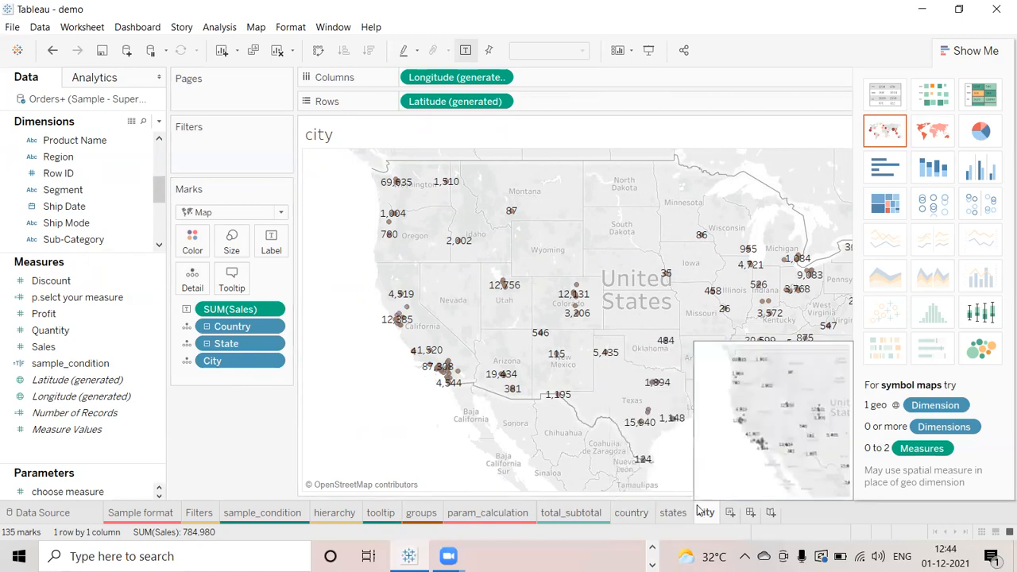
{"action": "left_click", "coordinate": [750, 514]}
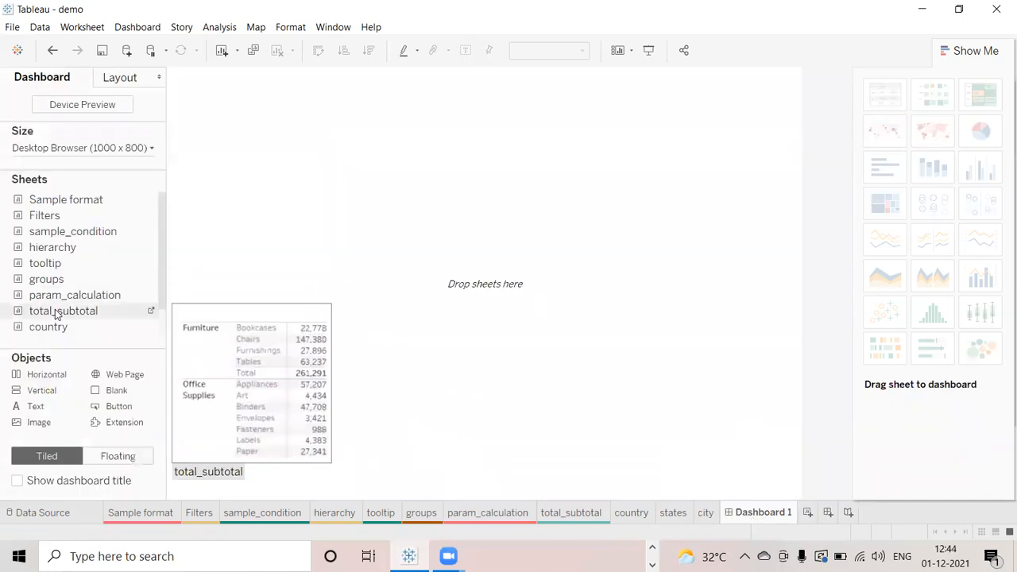
{"action": "left_click_drag", "start_coordinate": [161, 239], "coordinate": [161, 306]}
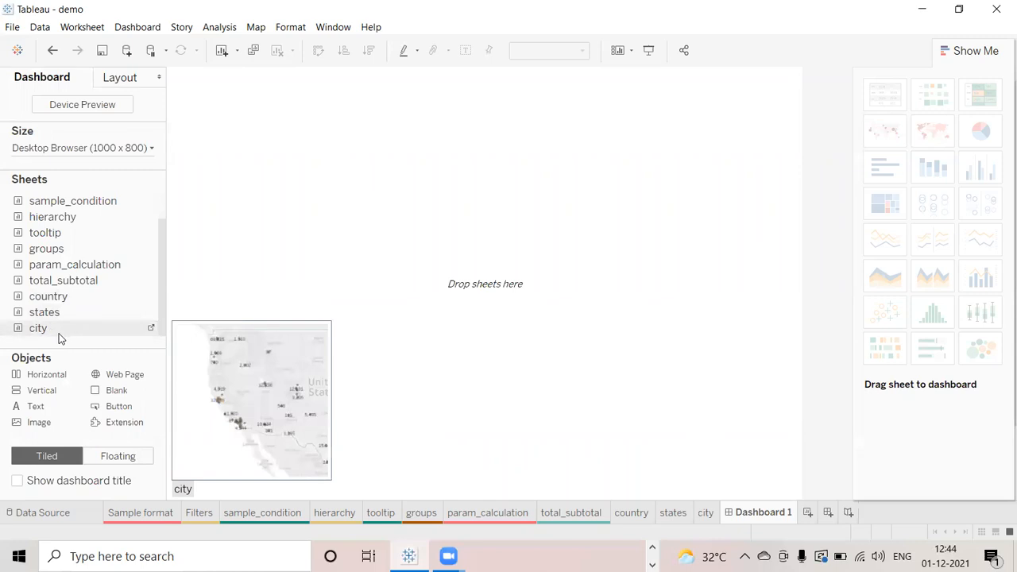
{"action": "left_click", "coordinate": [76, 149]}
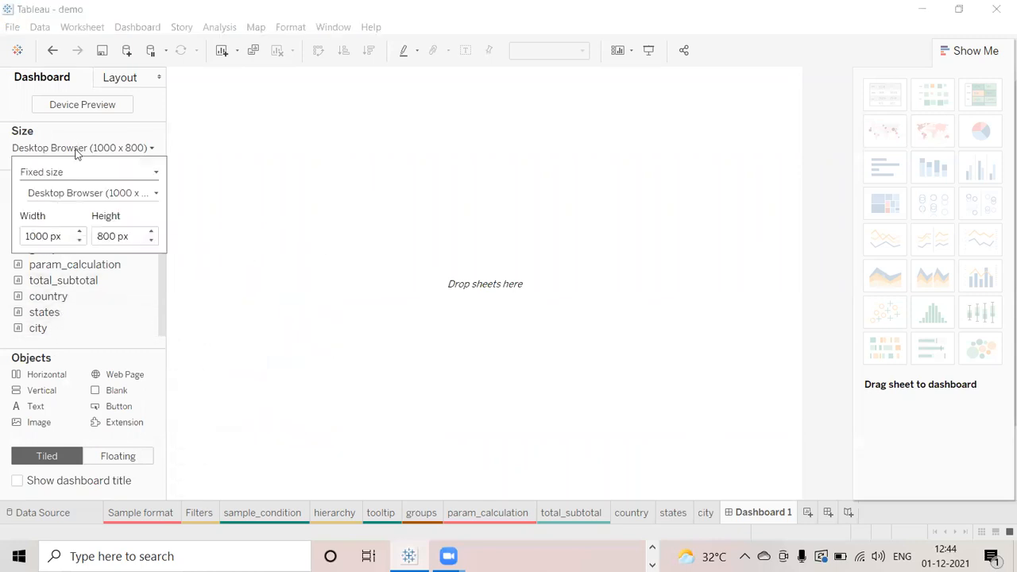
{"action": "left_click", "coordinate": [76, 175]}
{"action": "left_click", "coordinate": [75, 208]}
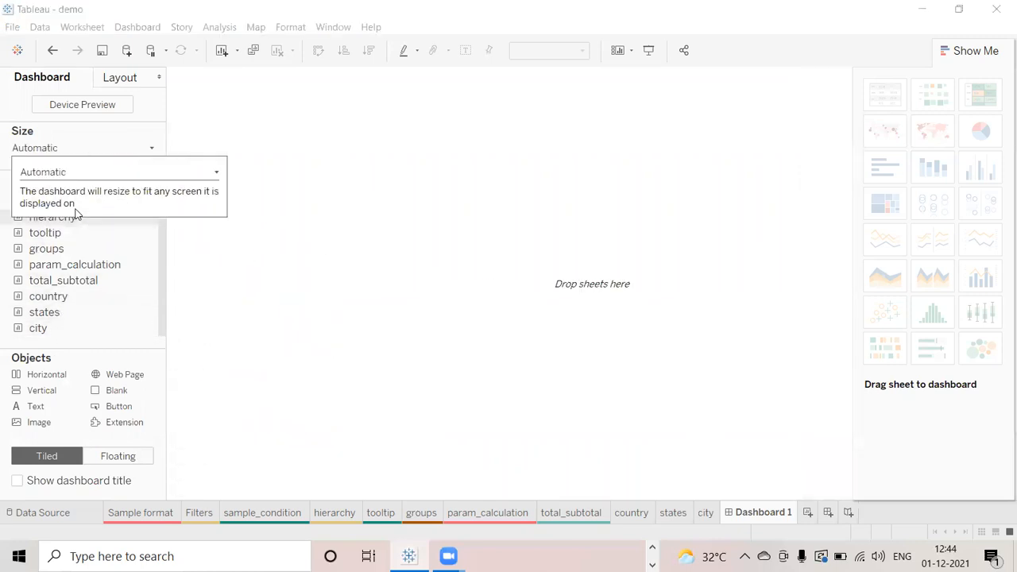
- Add the country, states and city sheets to the dashboard and place the city map below the states map
{"action": "double_click", "coordinate": [53, 302]}
{"action": "double_click", "coordinate": [54, 318]}
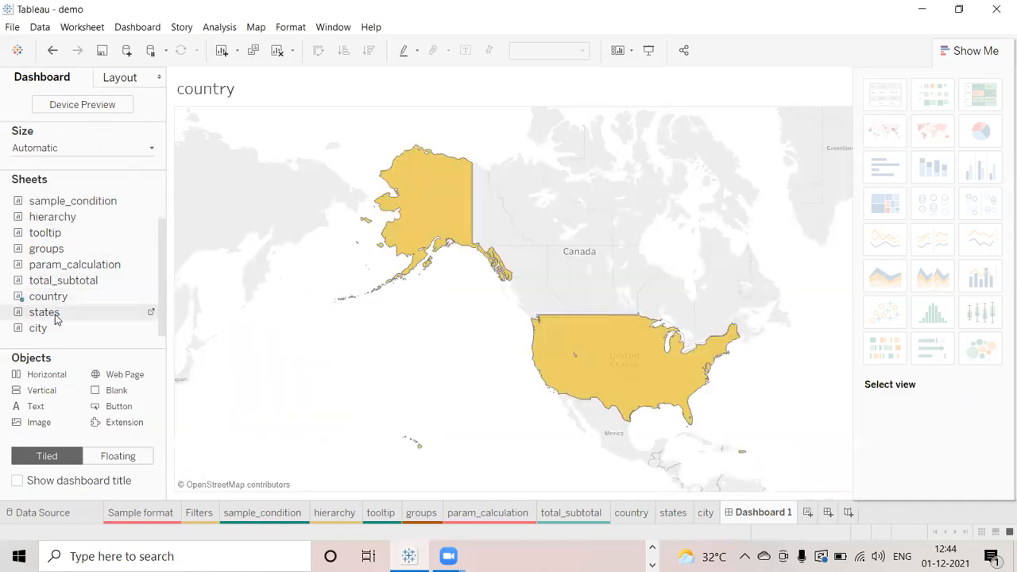
{"action": "double_click", "coordinate": [55, 334]}
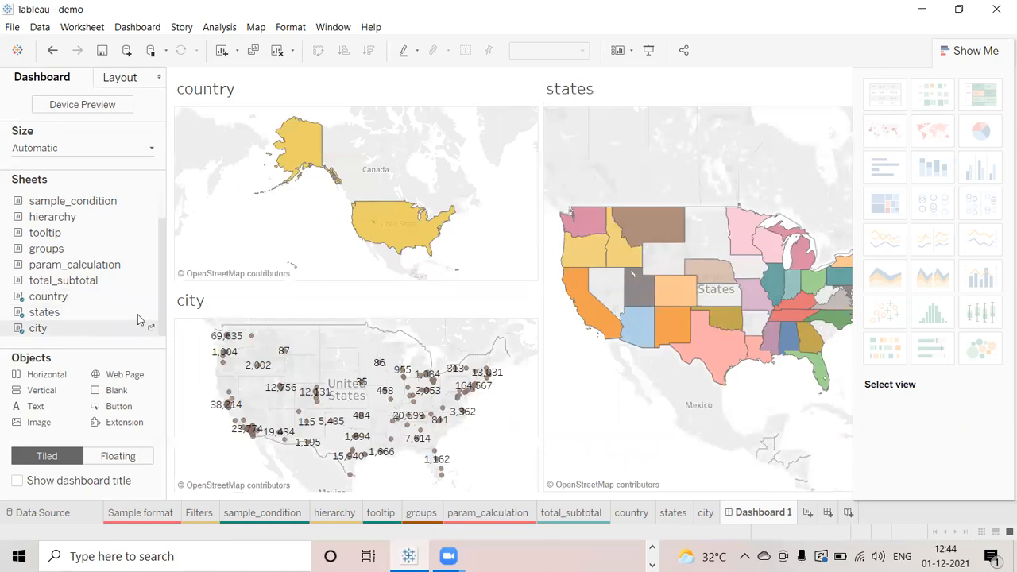
{"action": "left_click", "coordinate": [311, 293]}
{"action": "mouse_move", "coordinate": [350, 280]}
{"action": "left_mouse_down"}
{"action": "mouse_move", "coordinate": [644, 360]}
{"action": "mouse_move", "coordinate": [679, 348]}
{"action": "left_mouse_up"}
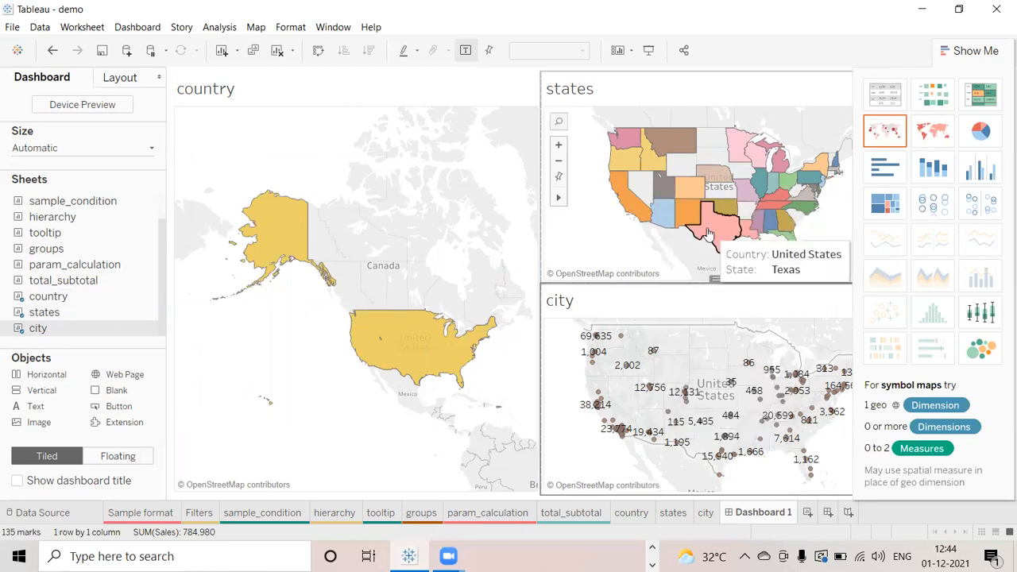
- Inspect marks on the dashboard maps and select Texas on the states map to check whether the city map responds
{"action": "mouse_move", "coordinate": [652, 439]}
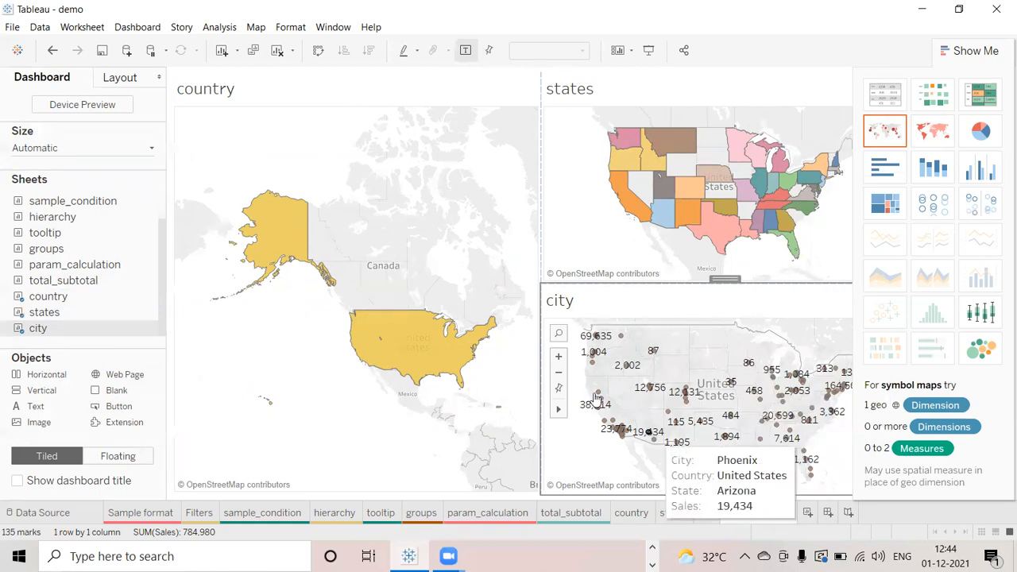
{"action": "mouse_move", "coordinate": [438, 380]}
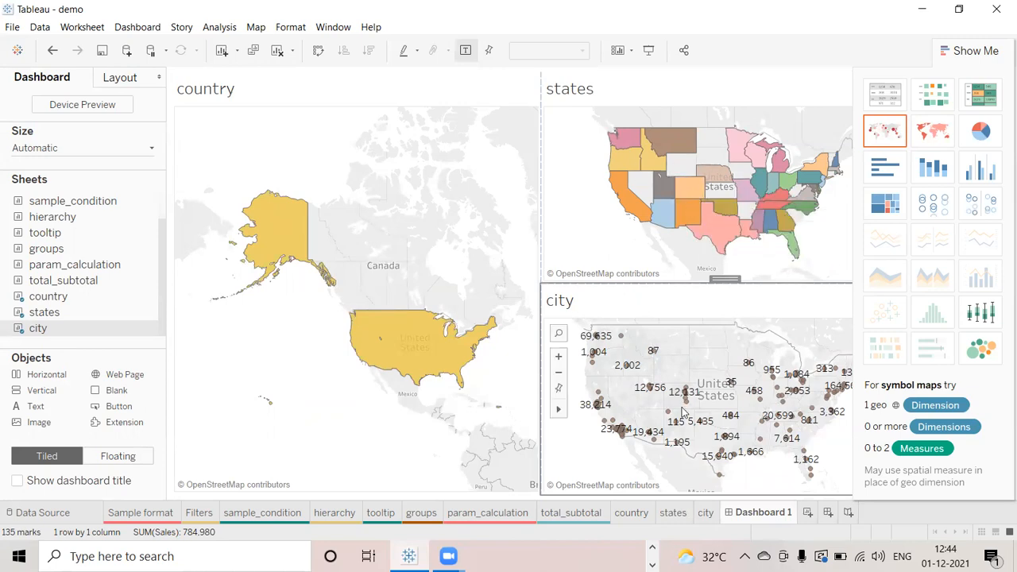
{"action": "mouse_move", "coordinate": [704, 219]}
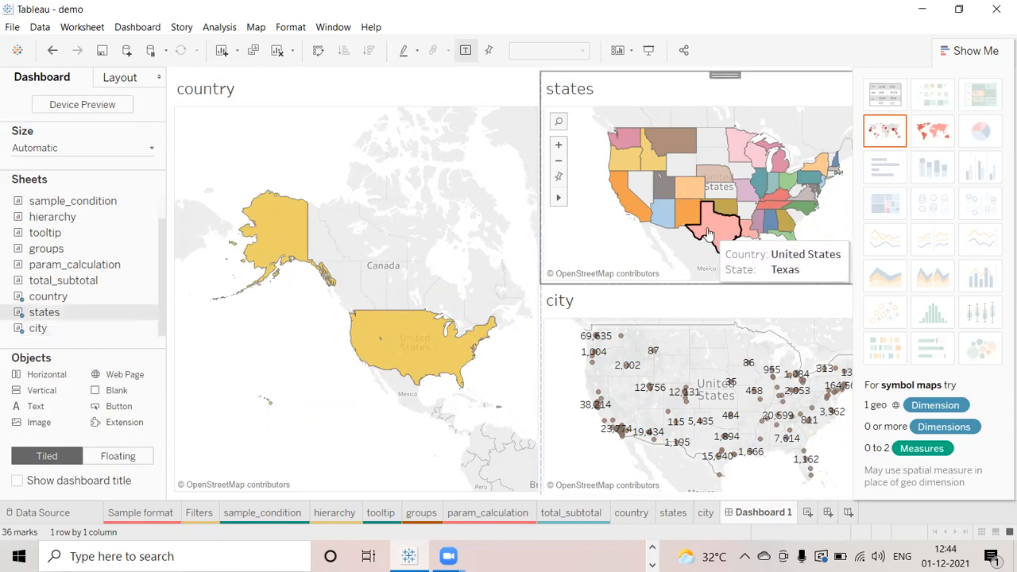
{"action": "left_click", "coordinate": [709, 233]}
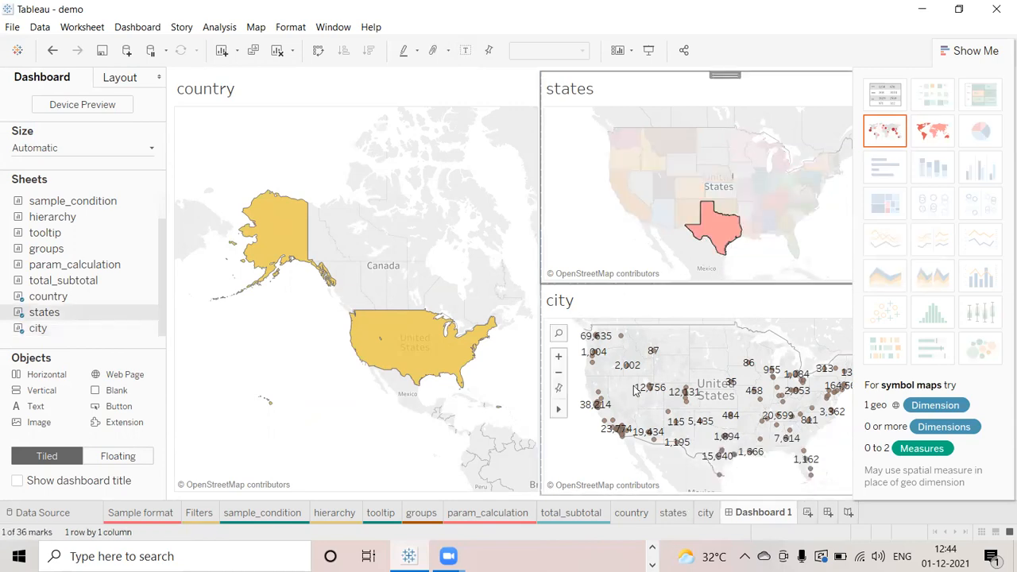
- Hide the chart type suggestions covering the legends and use the city map as a dashboard filter
{"action": "left_click", "coordinate": [669, 309]}
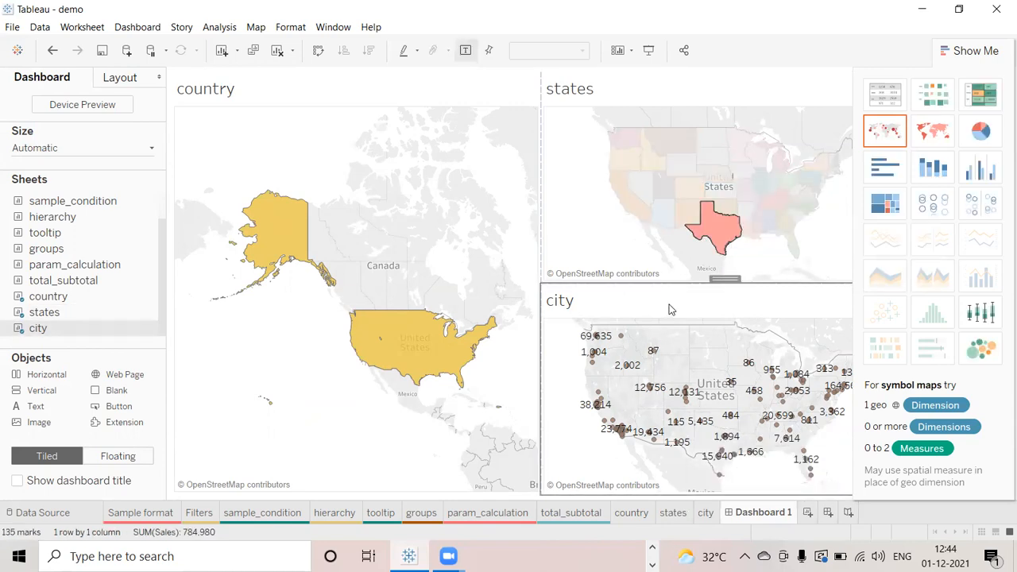
{"action": "left_click", "coordinate": [988, 52]}
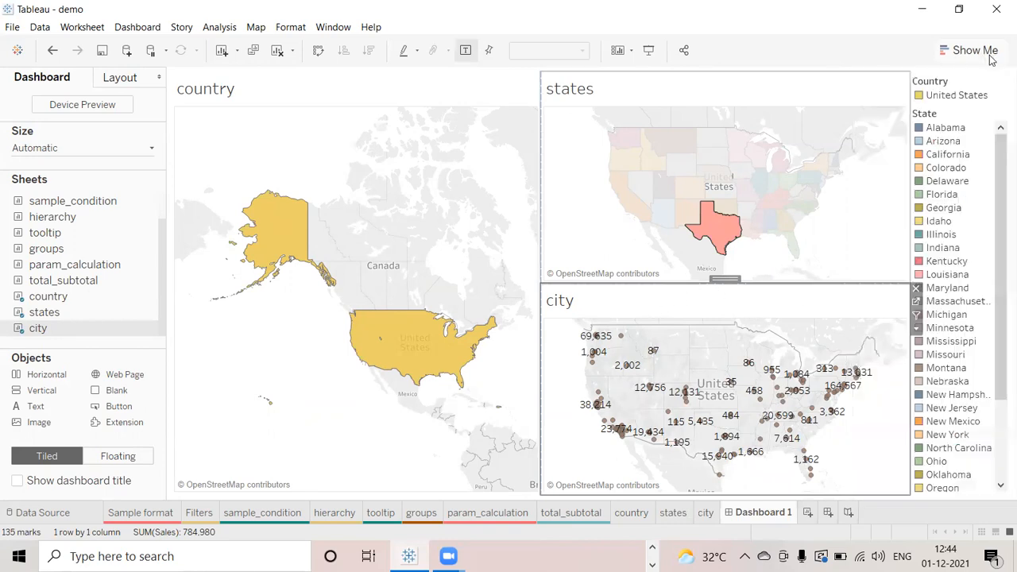
{"action": "left_click", "coordinate": [917, 317]}
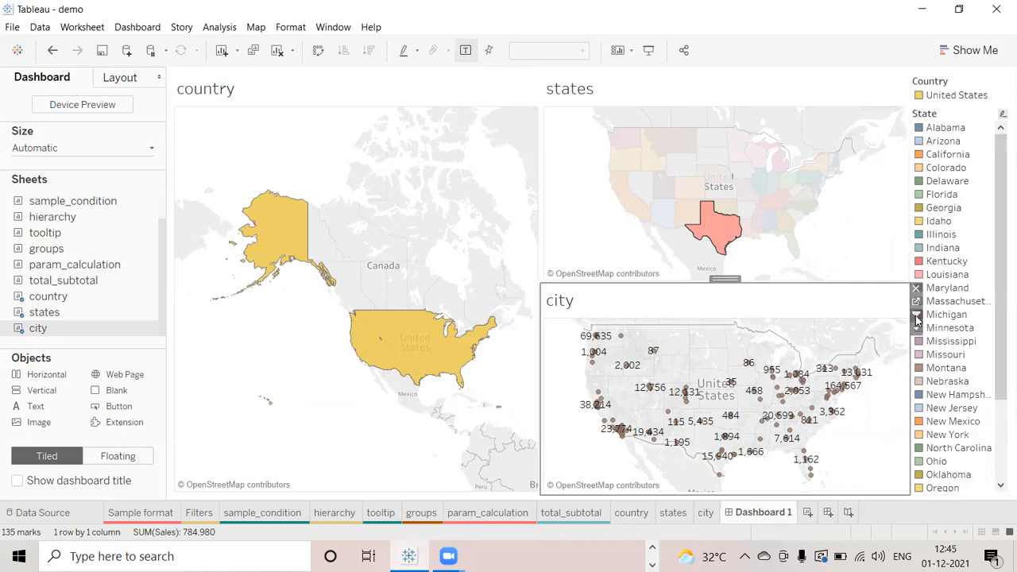
- Clear the Texas selection and select Georgia on the states map to test the link with the city map
{"action": "left_click", "coordinate": [744, 189]}
{"action": "left_click", "coordinate": [759, 278]}
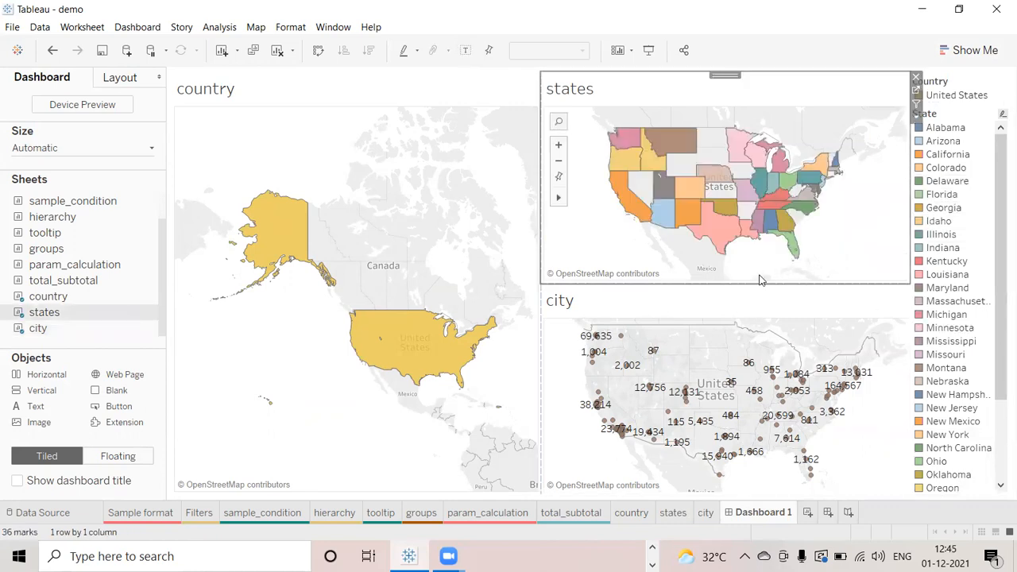
{"action": "left_click", "coordinate": [782, 221]}
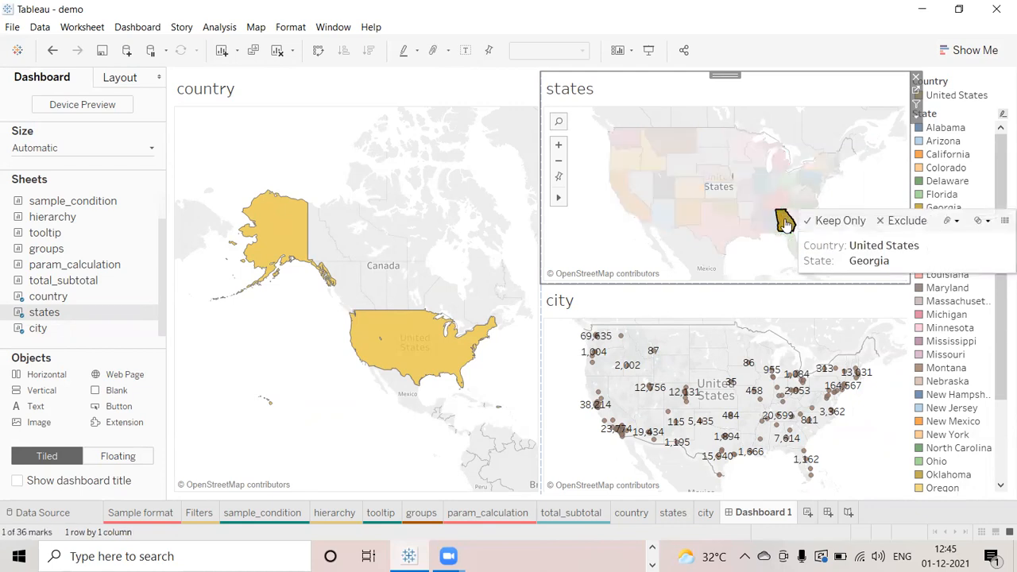
{"action": "double_click", "coordinate": [783, 222]}
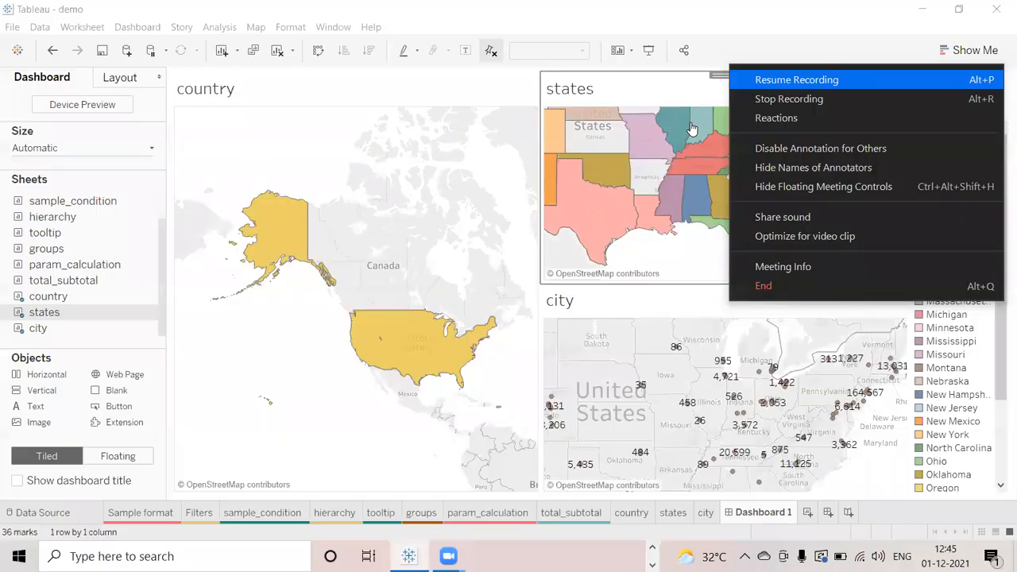
{"action": "left_click", "coordinate": [795, 77]}
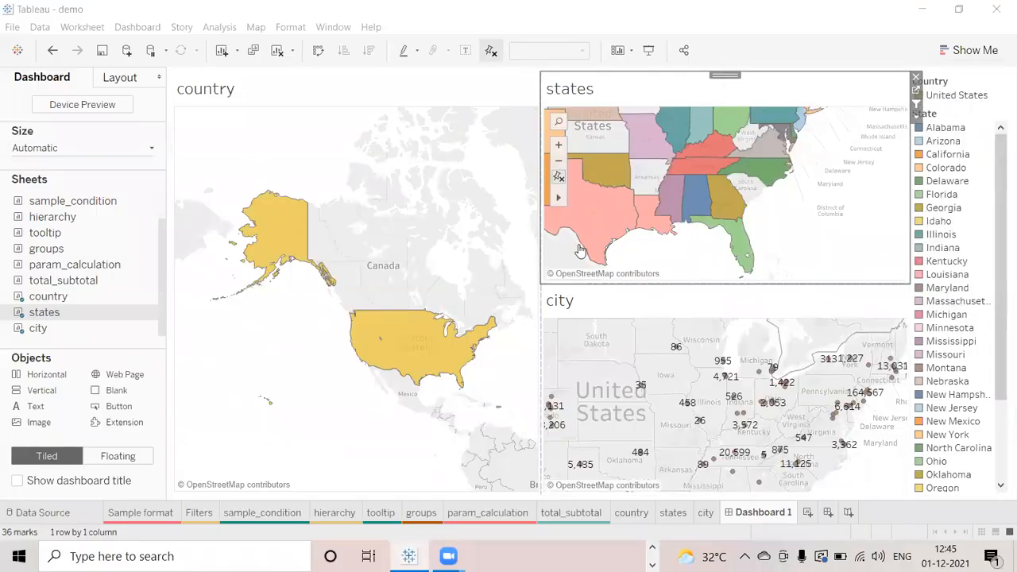
- Use the states map as a filter on the dashboard
{"action": "left_click", "coordinate": [878, 419]}
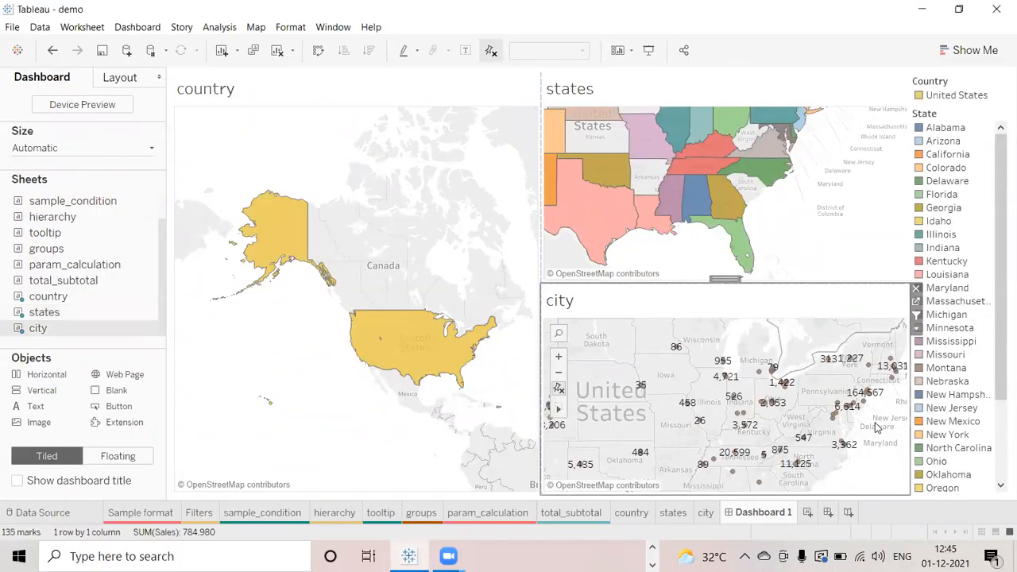
{"action": "left_click", "coordinate": [824, 193]}
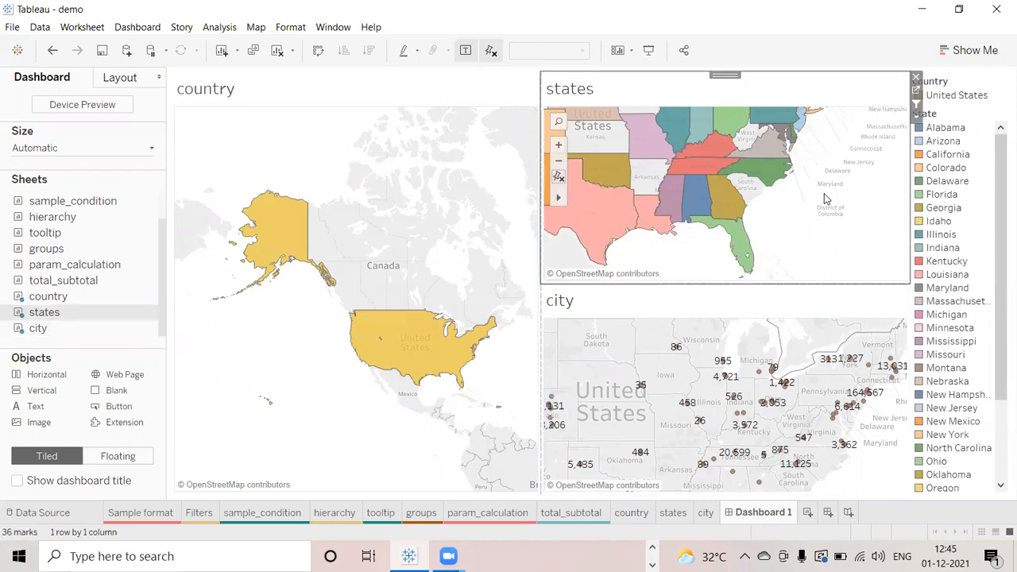
{"action": "left_click", "coordinate": [917, 107]}
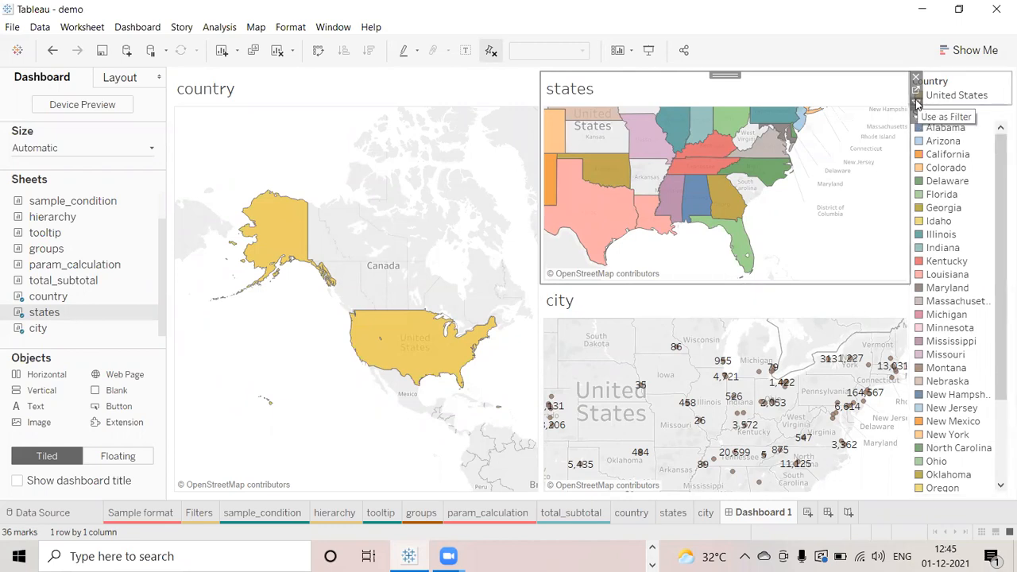
{"action": "left_click", "coordinate": [917, 107]}
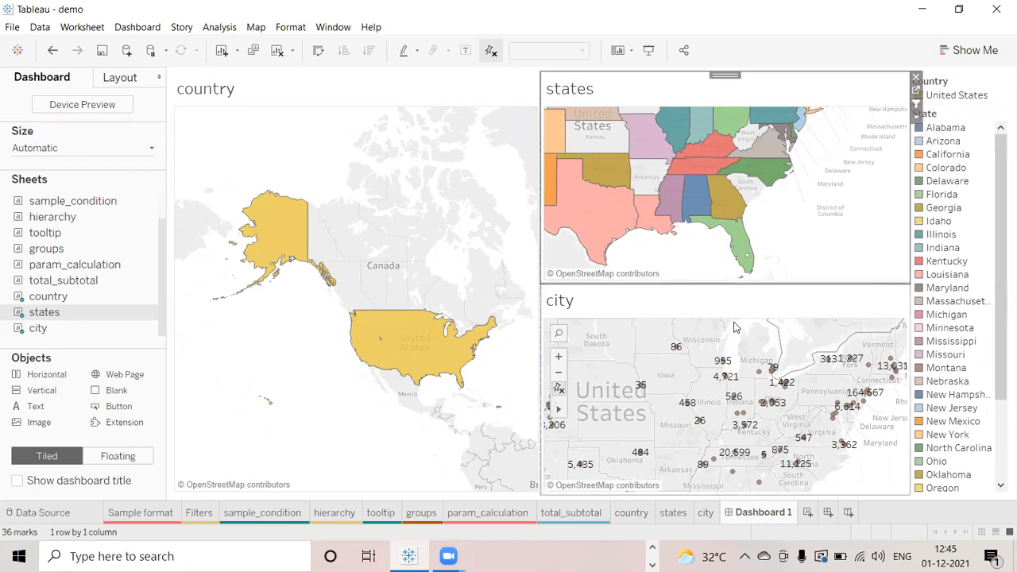
{"action": "left_click", "coordinate": [735, 327]}
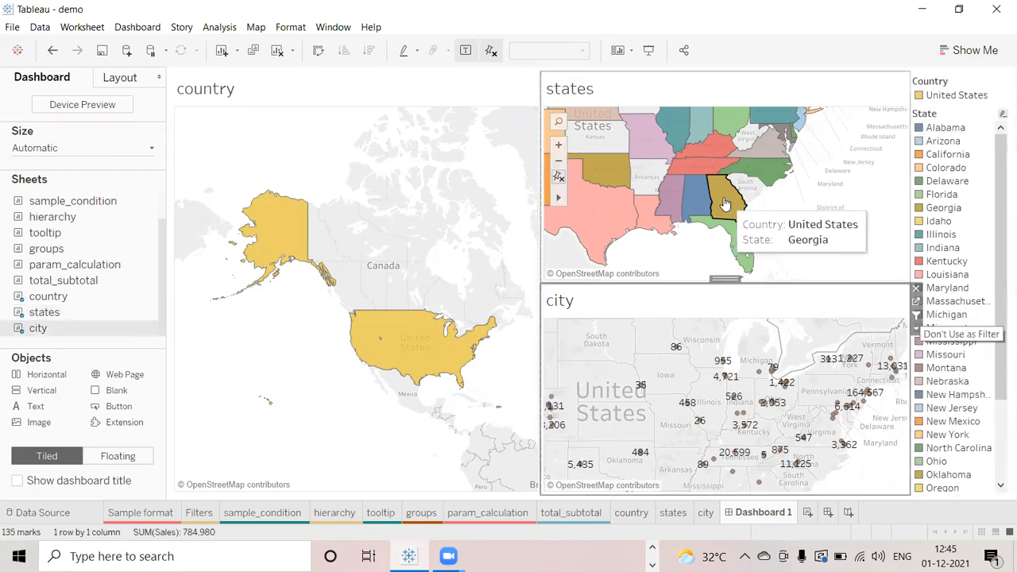
- Select Alabama, Texas, Indiana and Missouri in turn on the states map to check the filtering of the city map
{"action": "left_click", "coordinate": [693, 199]}
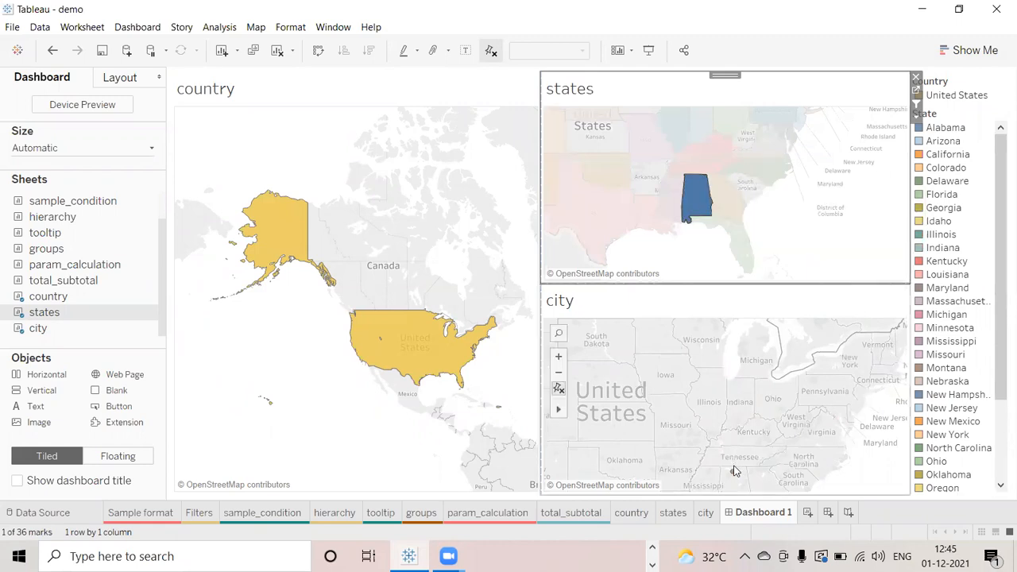
{"action": "left_click", "coordinate": [616, 218]}
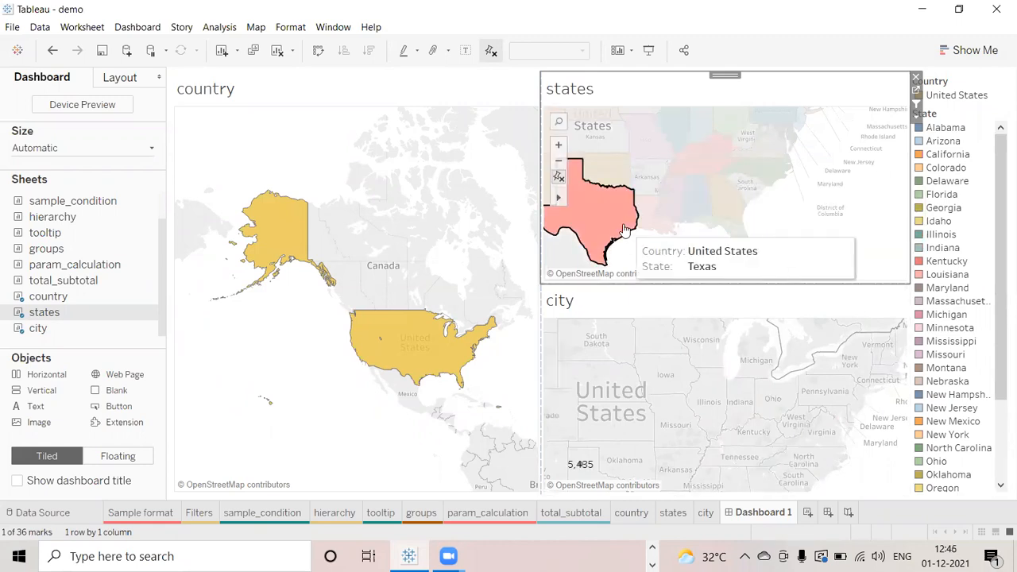
{"action": "left_click", "coordinate": [752, 133]}
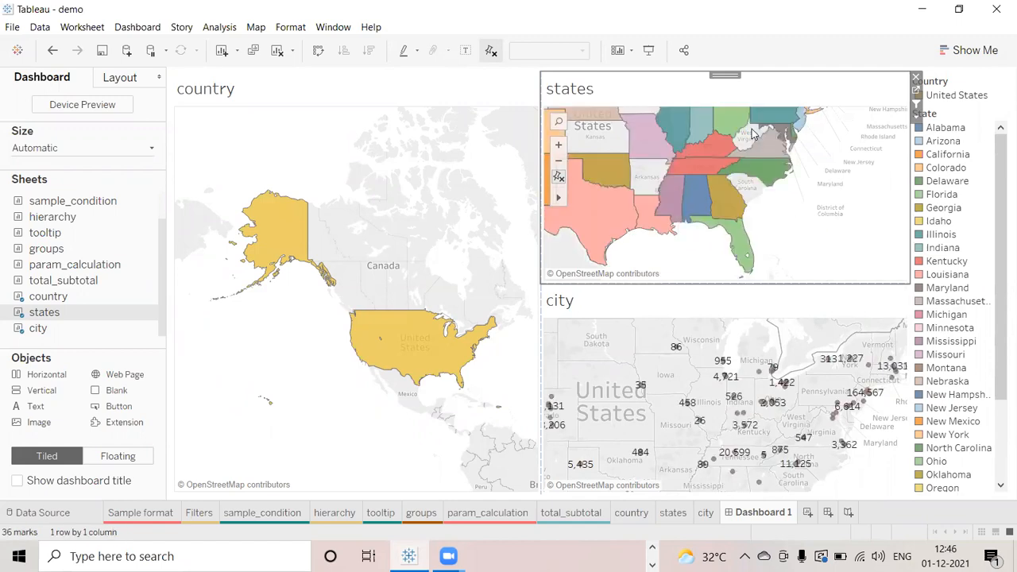
{"action": "left_click", "coordinate": [698, 128]}
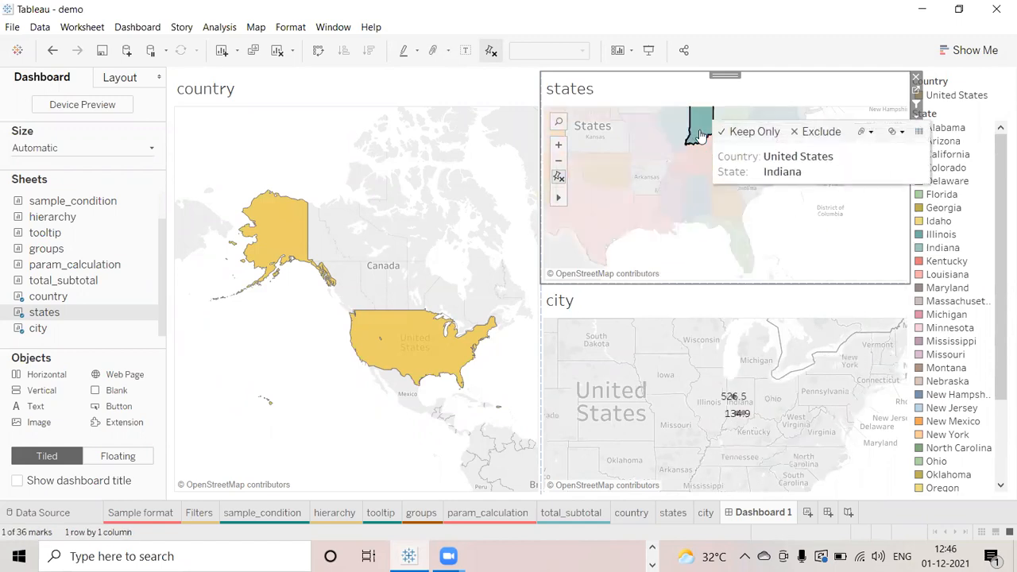
{"action": "left_click", "coordinate": [648, 149]}
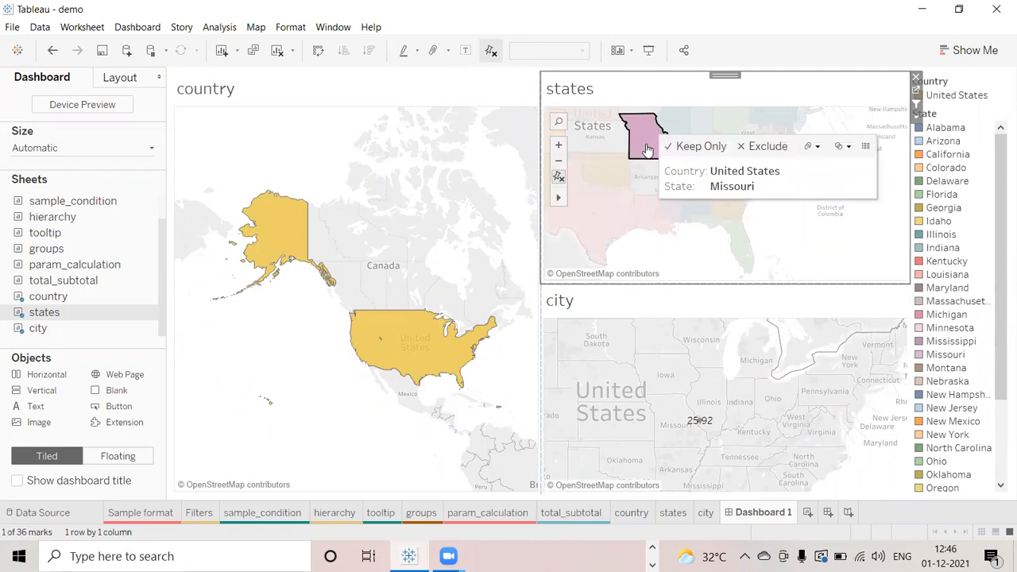